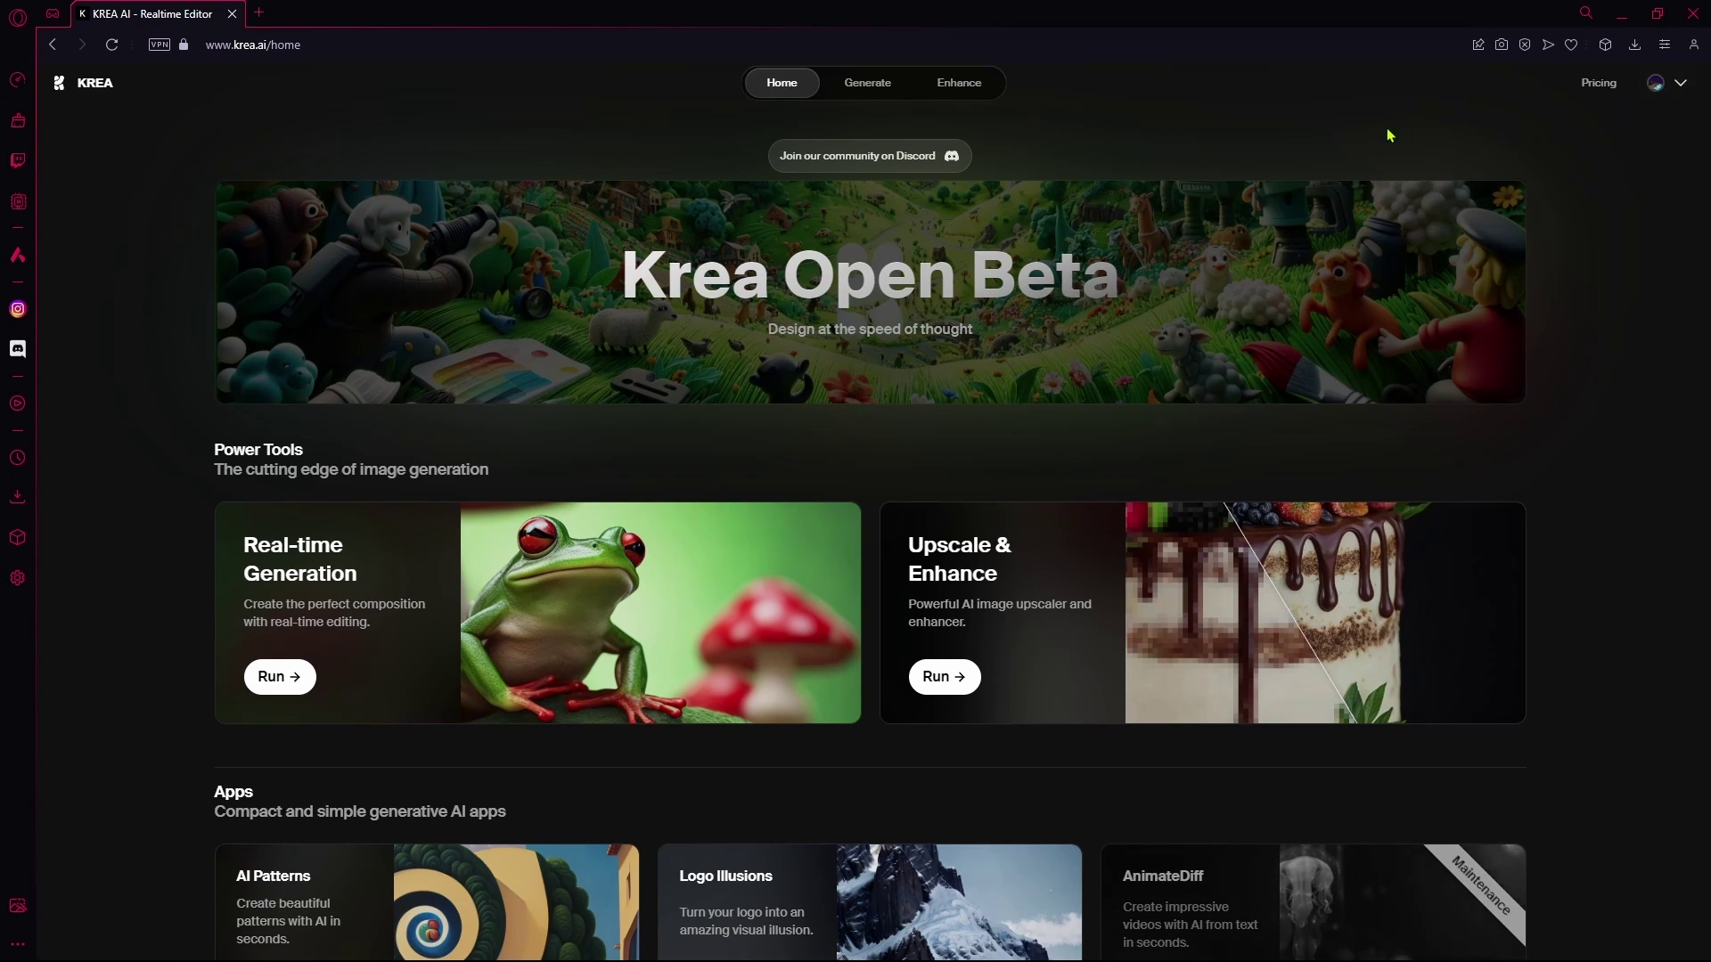
Open the realtime editor and delete the magenta circle and blue square from the forest canvas
{"action": "left_click", "coordinate": [873, 89]}
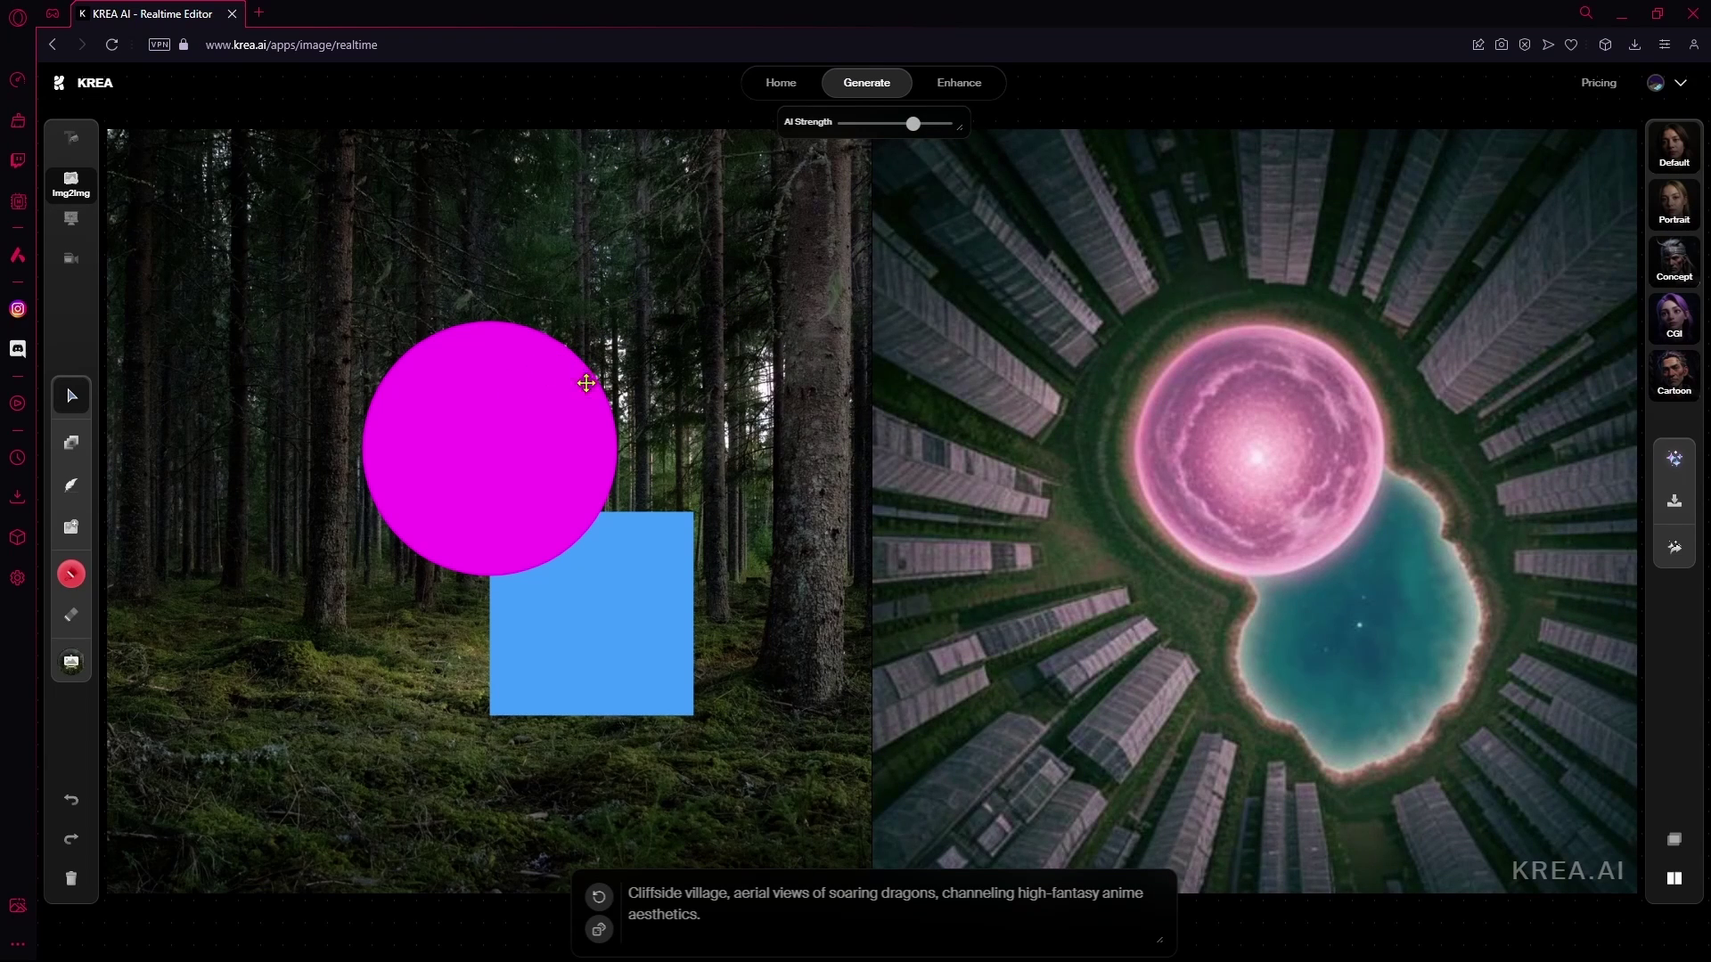
{"action": "mouse_move", "coordinate": [584, 408]}
{"action": "left_mouse_down"}
{"action": "mouse_move", "coordinate": [504, 257]}
{"action": "mouse_move", "coordinate": [679, 269]}
{"action": "mouse_move", "coordinate": [638, 238]}
{"action": "mouse_move", "coordinate": [478, 288]}
{"action": "mouse_move", "coordinate": [634, 268]}
{"action": "mouse_move", "coordinate": [760, 340]}
{"action": "mouse_move", "coordinate": [786, 481]}
{"action": "mouse_move", "coordinate": [734, 566]}
{"action": "mouse_move", "coordinate": [676, 580]}
{"action": "mouse_move", "coordinate": [466, 374]}
{"action": "mouse_move", "coordinate": [402, 229]}
{"action": "left_mouse_up"}
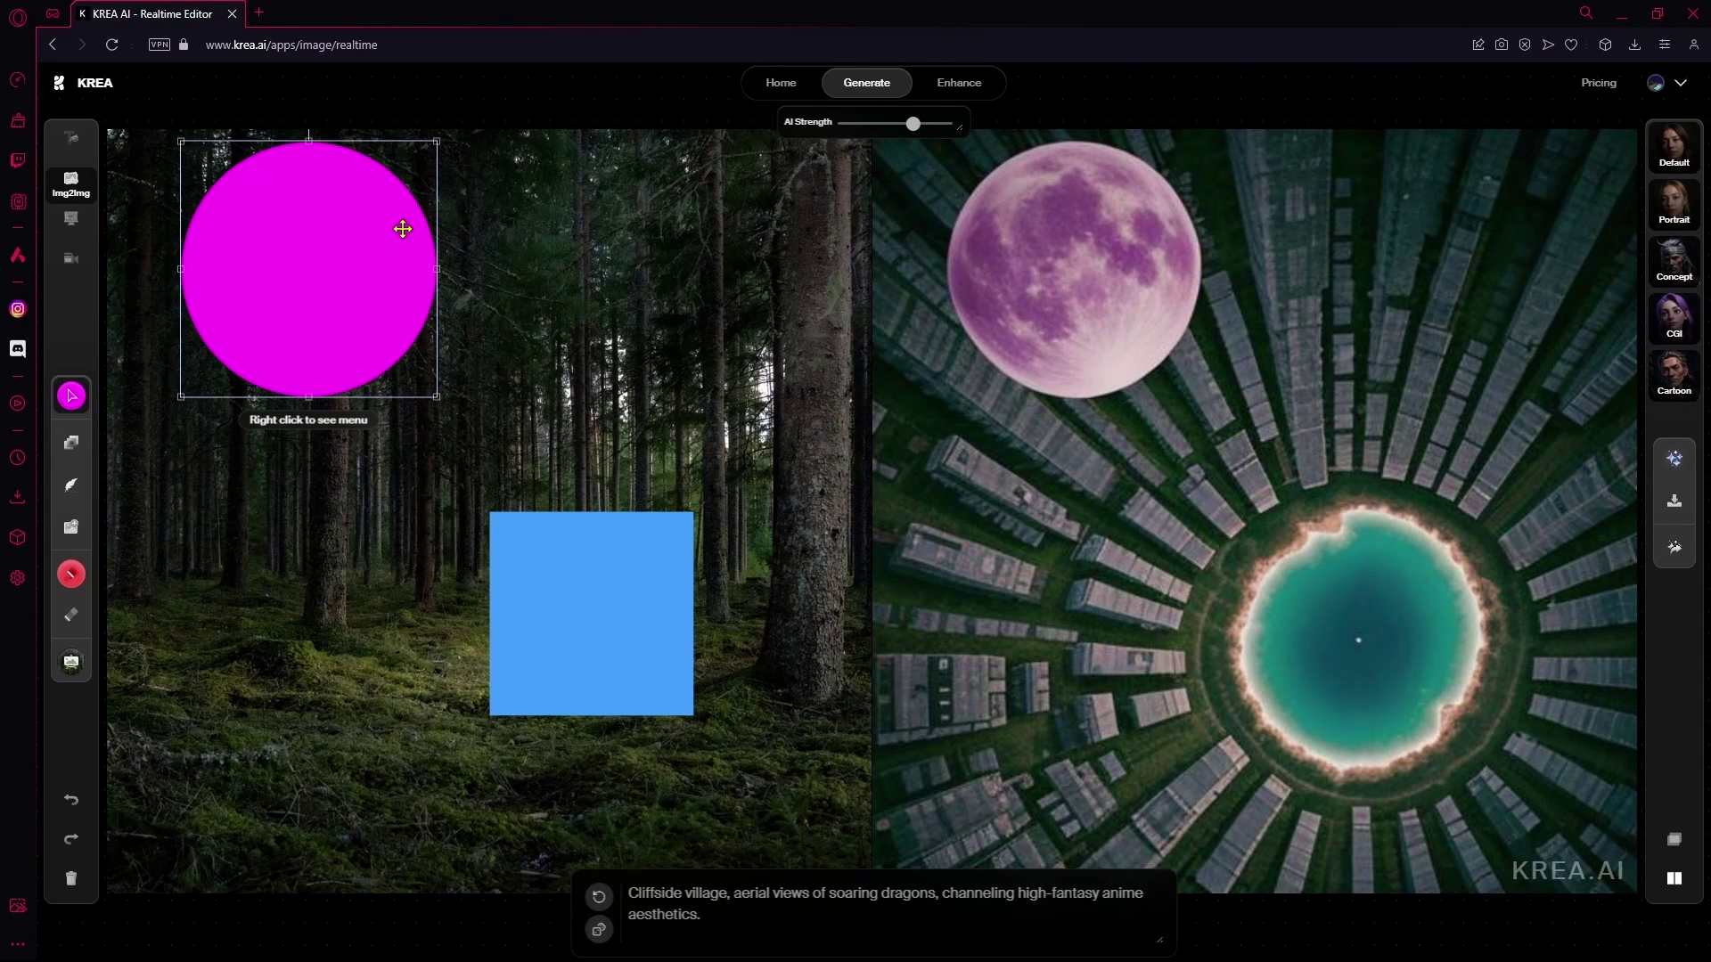
{"action": "key", "text": "Delete"}
{"action": "left_click", "coordinate": [615, 576]}
{"action": "key", "text": "Delete"}
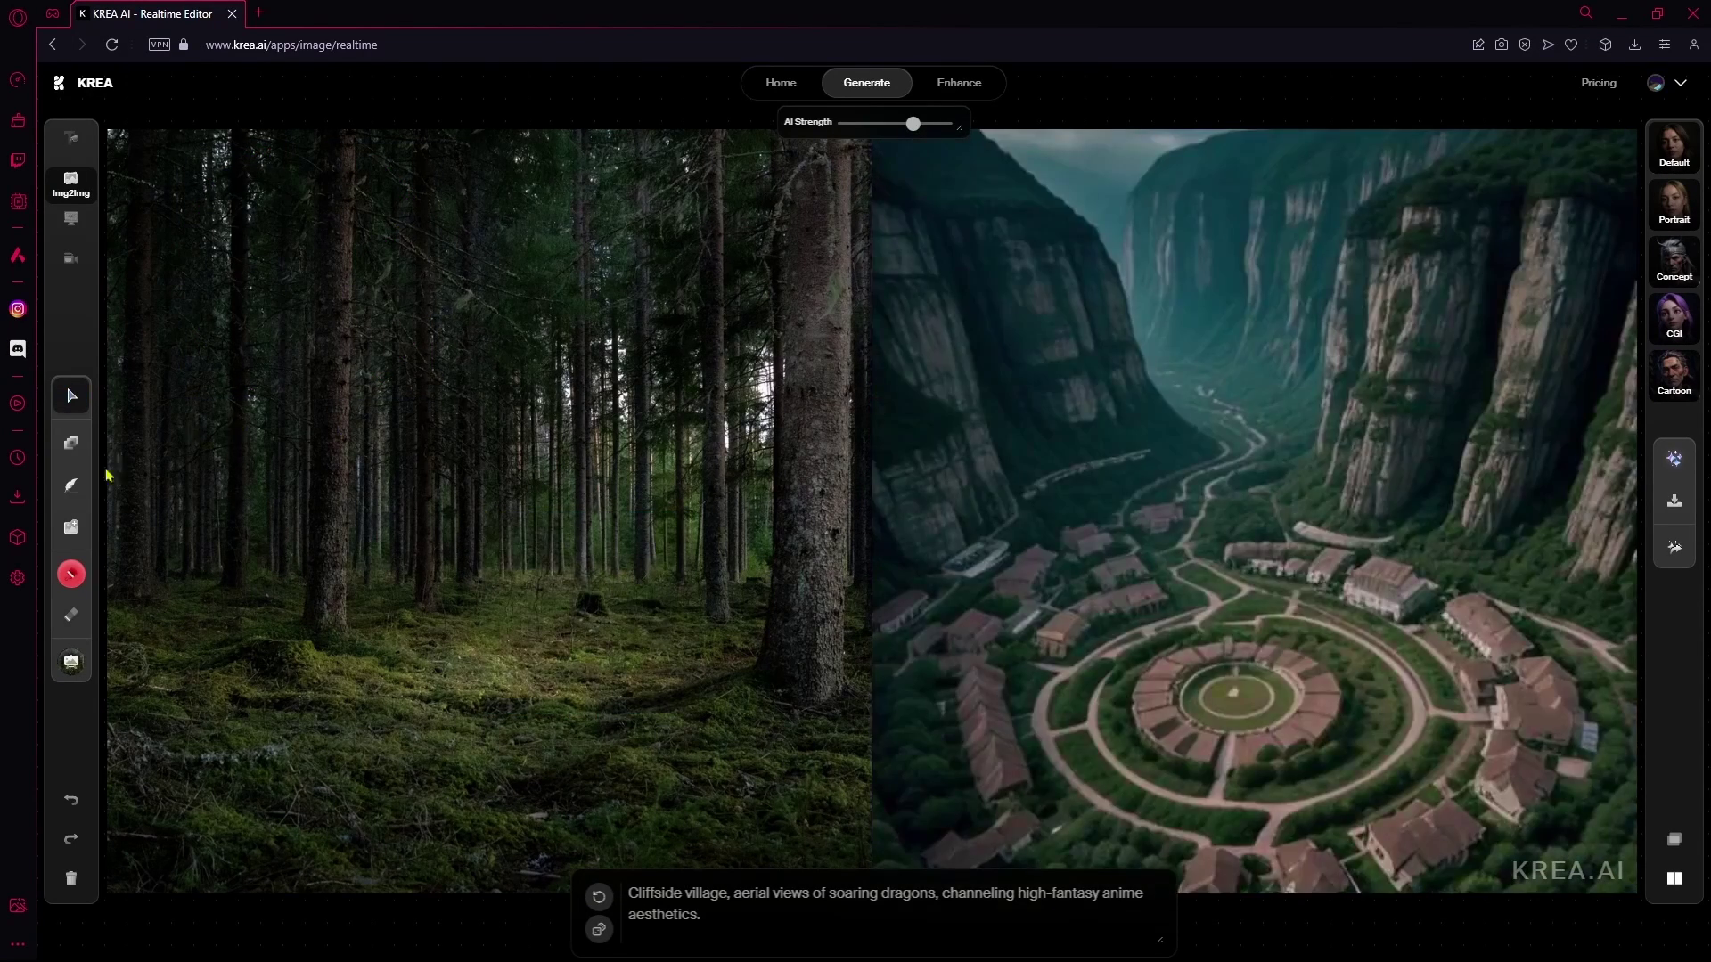
{"action": "left_click", "coordinate": [71, 577]}
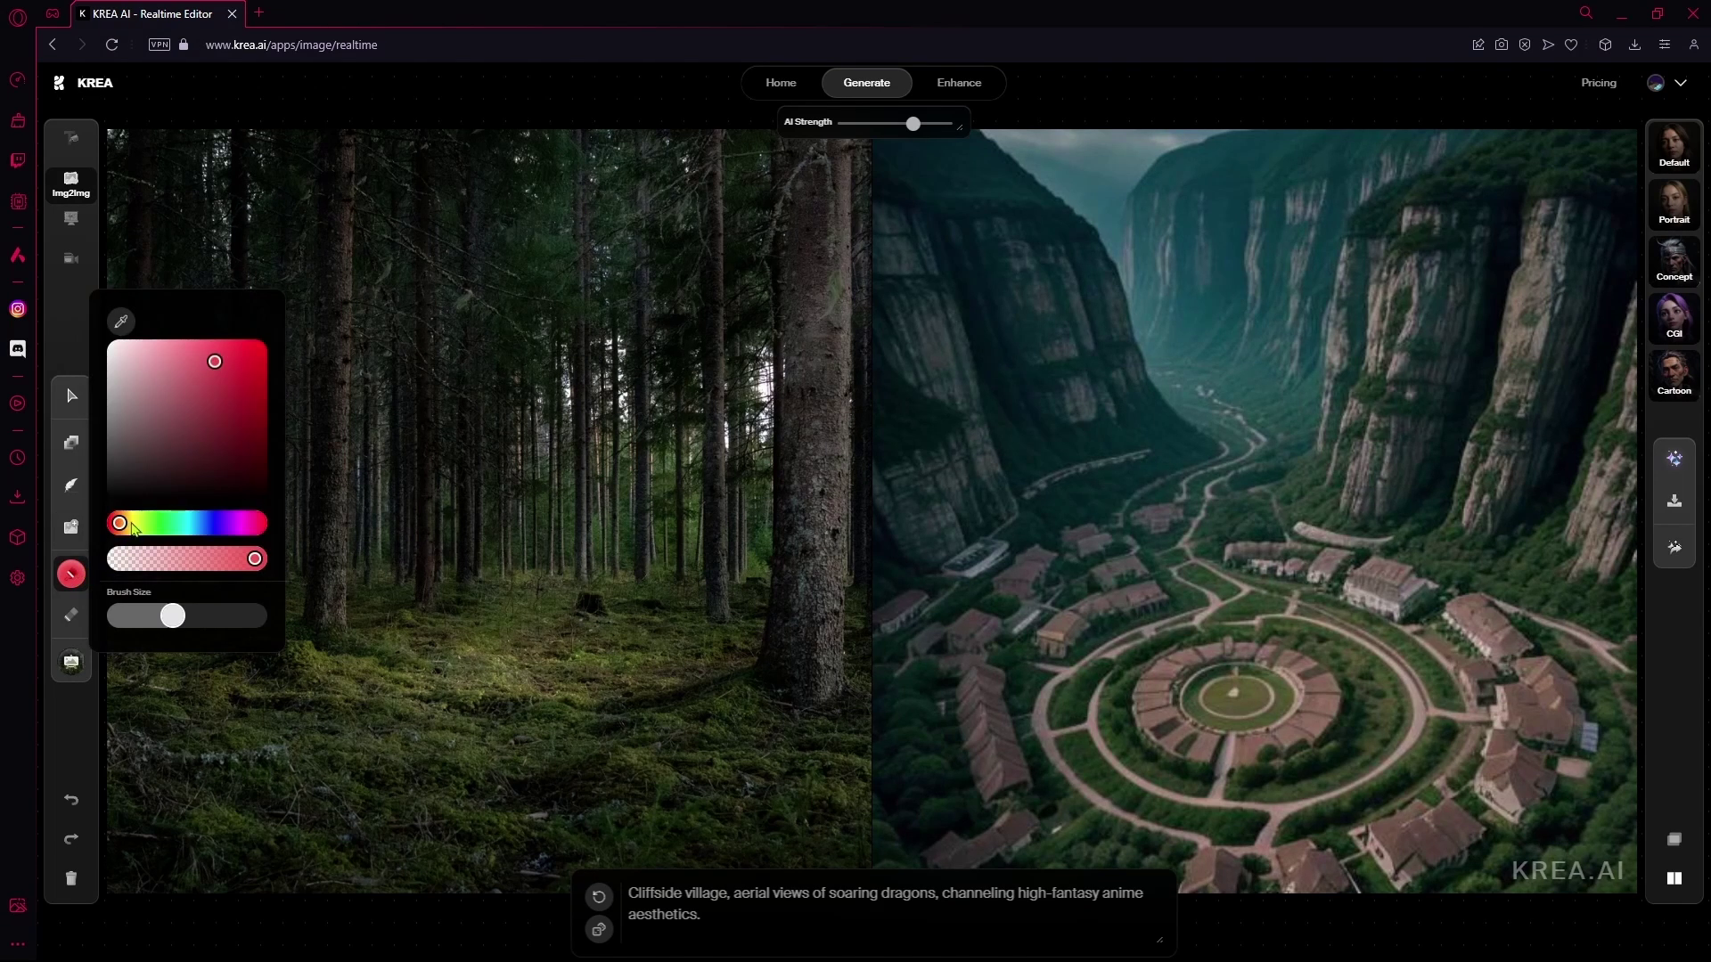
Paint an orange sun at top-left, then tune AI Strength between maximum and mid-level
{"action": "left_click", "coordinate": [132, 529]}
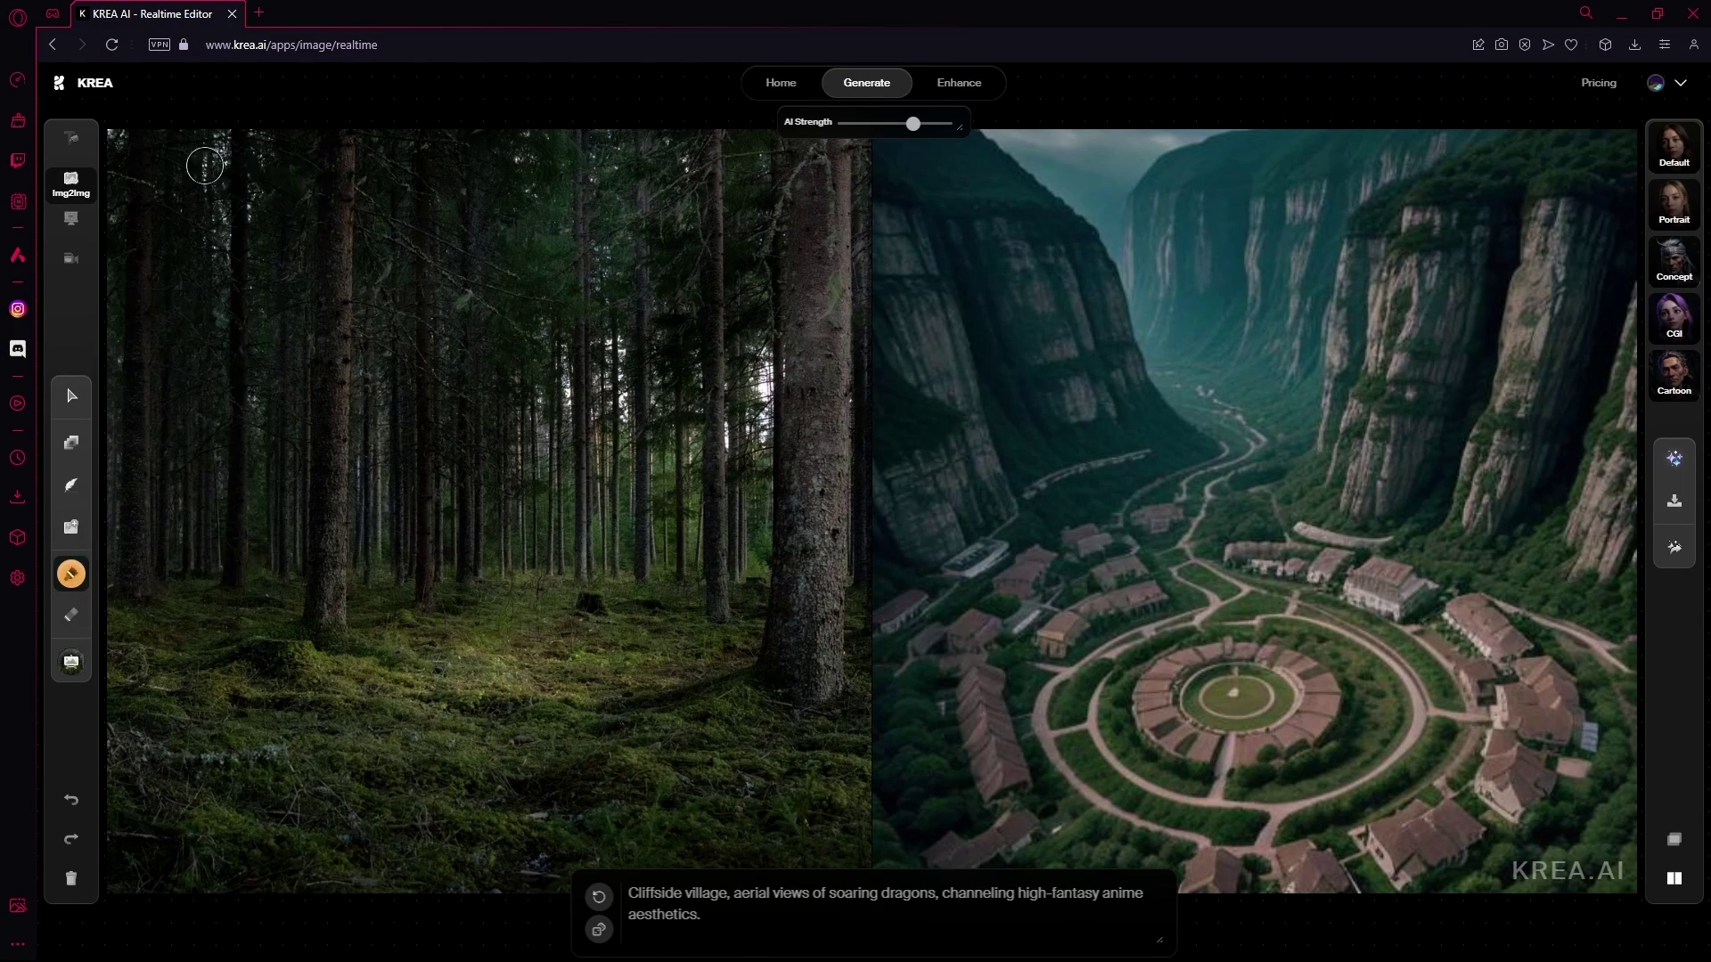
{"action": "mouse_move", "coordinate": [203, 166]}
{"action": "left_mouse_down"}
{"action": "mouse_move", "coordinate": [172, 172]}
{"action": "mouse_move", "coordinate": [214, 254]}
{"action": "mouse_move", "coordinate": [165, 192]}
{"action": "mouse_move", "coordinate": [178, 218]}
{"action": "mouse_move", "coordinate": [229, 229]}
{"action": "mouse_move", "coordinate": [168, 240]}
{"action": "mouse_move", "coordinate": [171, 182]}
{"action": "left_mouse_up"}
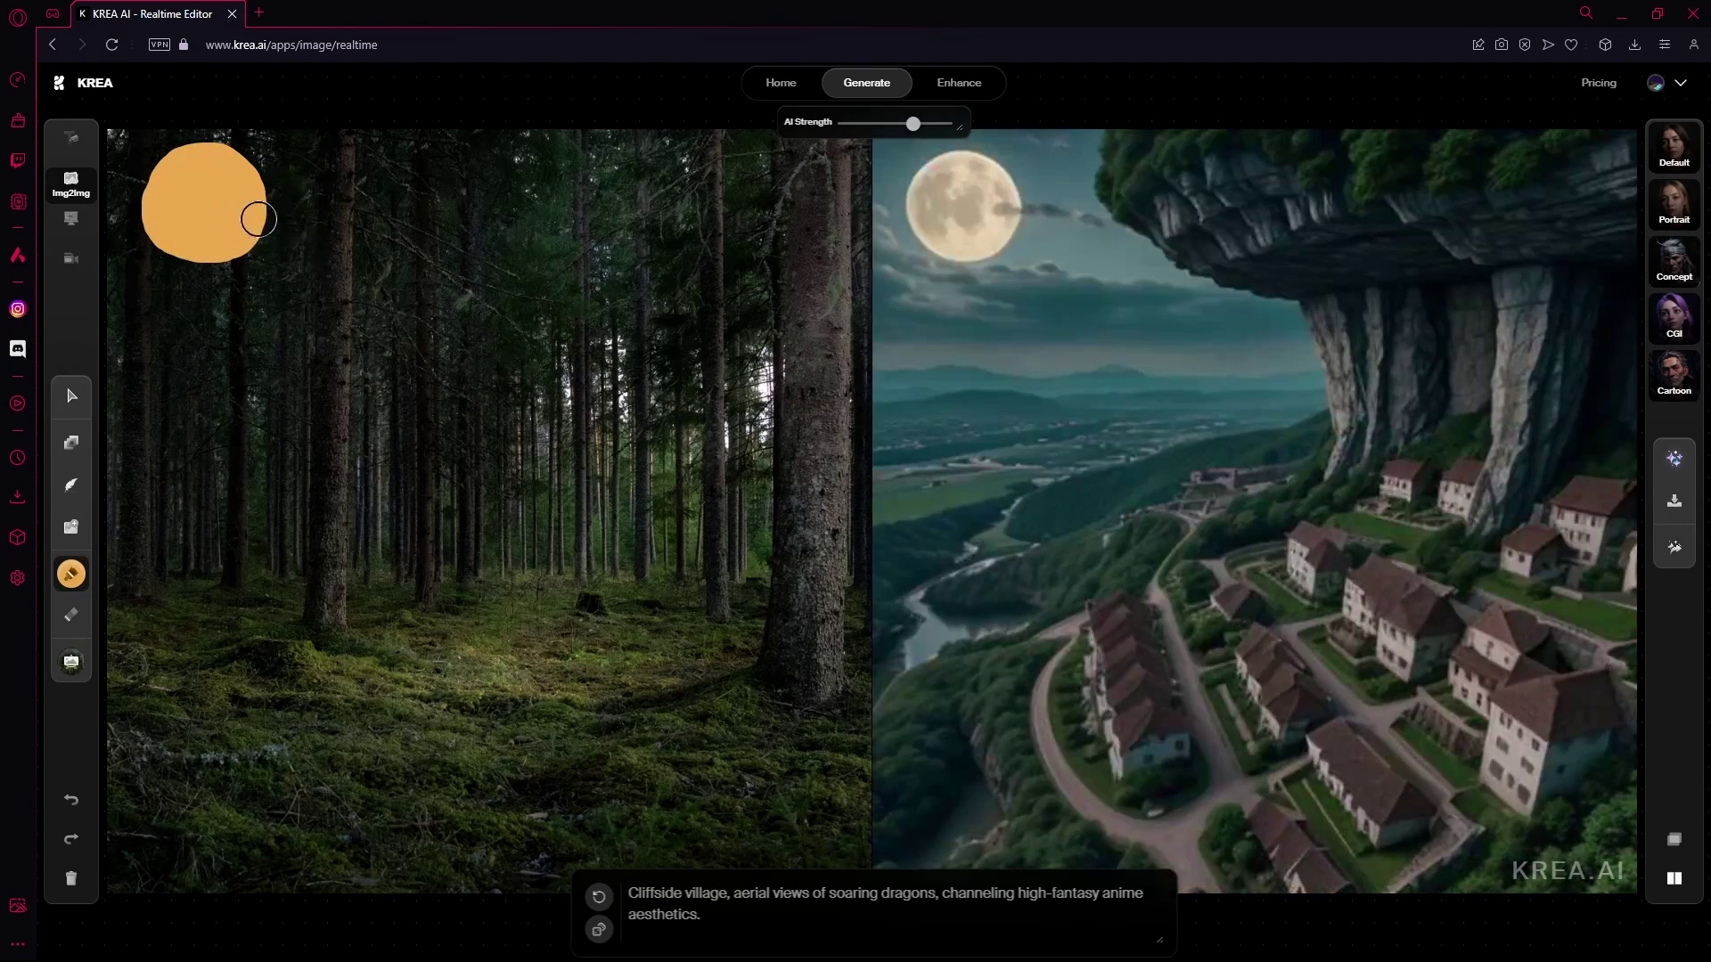
{"action": "mouse_move", "coordinate": [913, 123]}
{"action": "left_click_drag", "start_coordinate": [913, 127], "coordinate": [950, 124]}
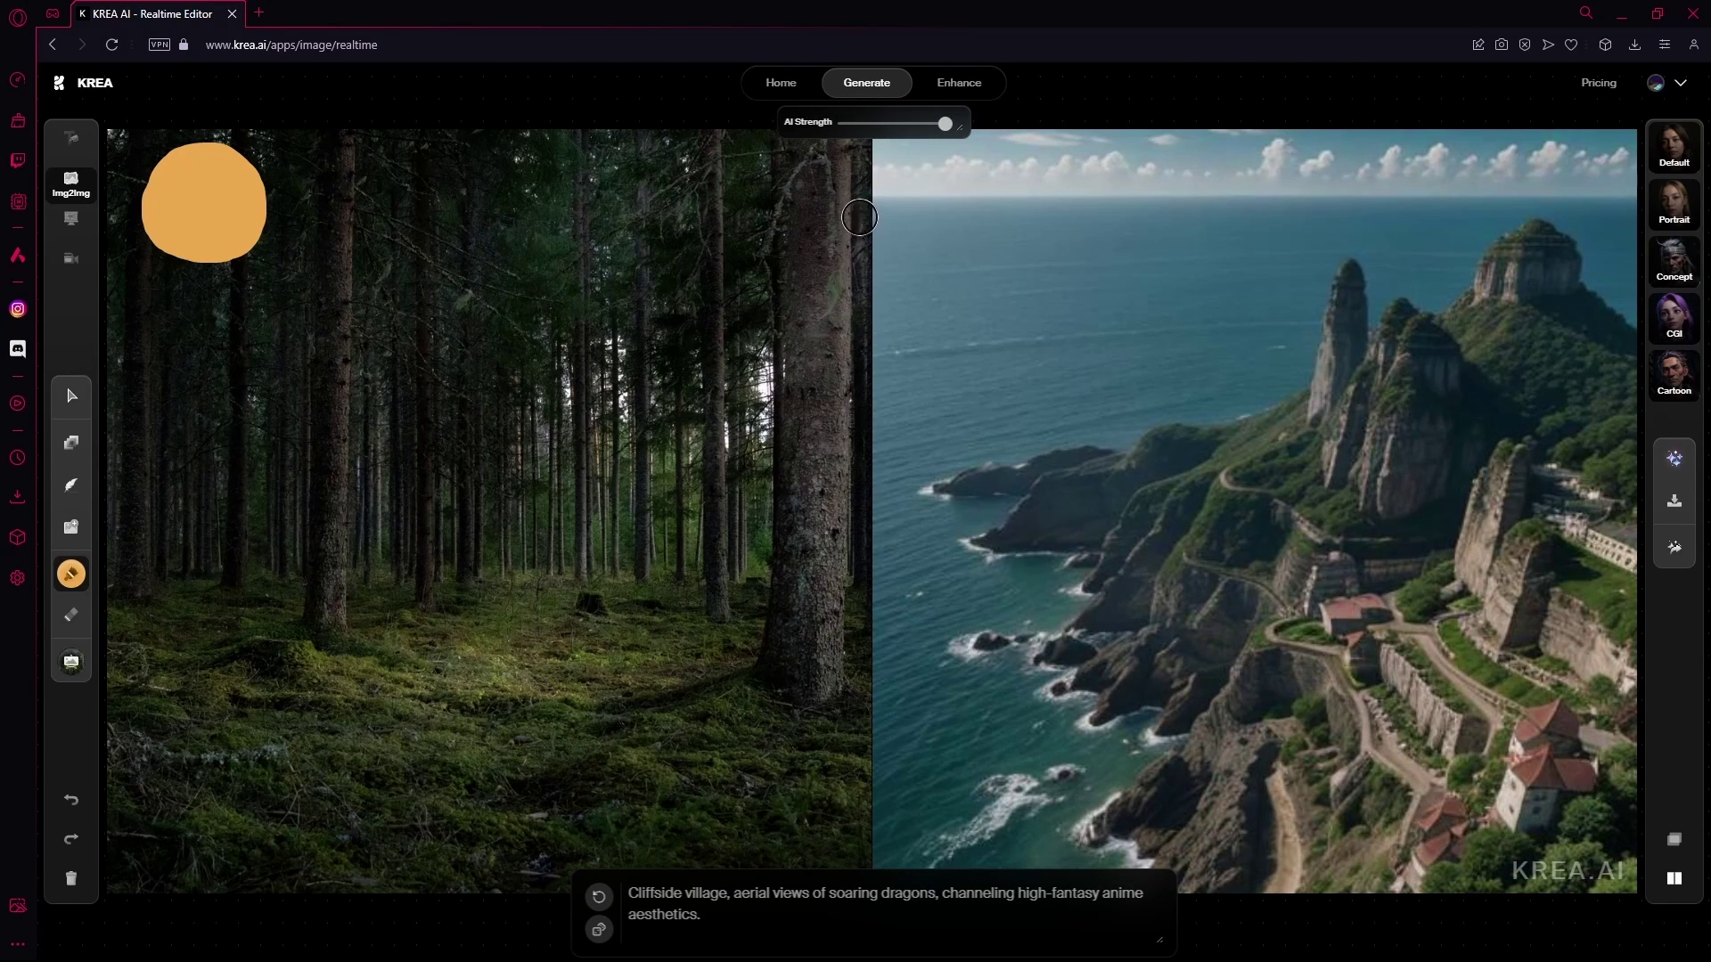
{"action": "left_click", "coordinate": [912, 125]}
{"action": "left_click_drag", "start_coordinate": [913, 125], "coordinate": [872, 124]}
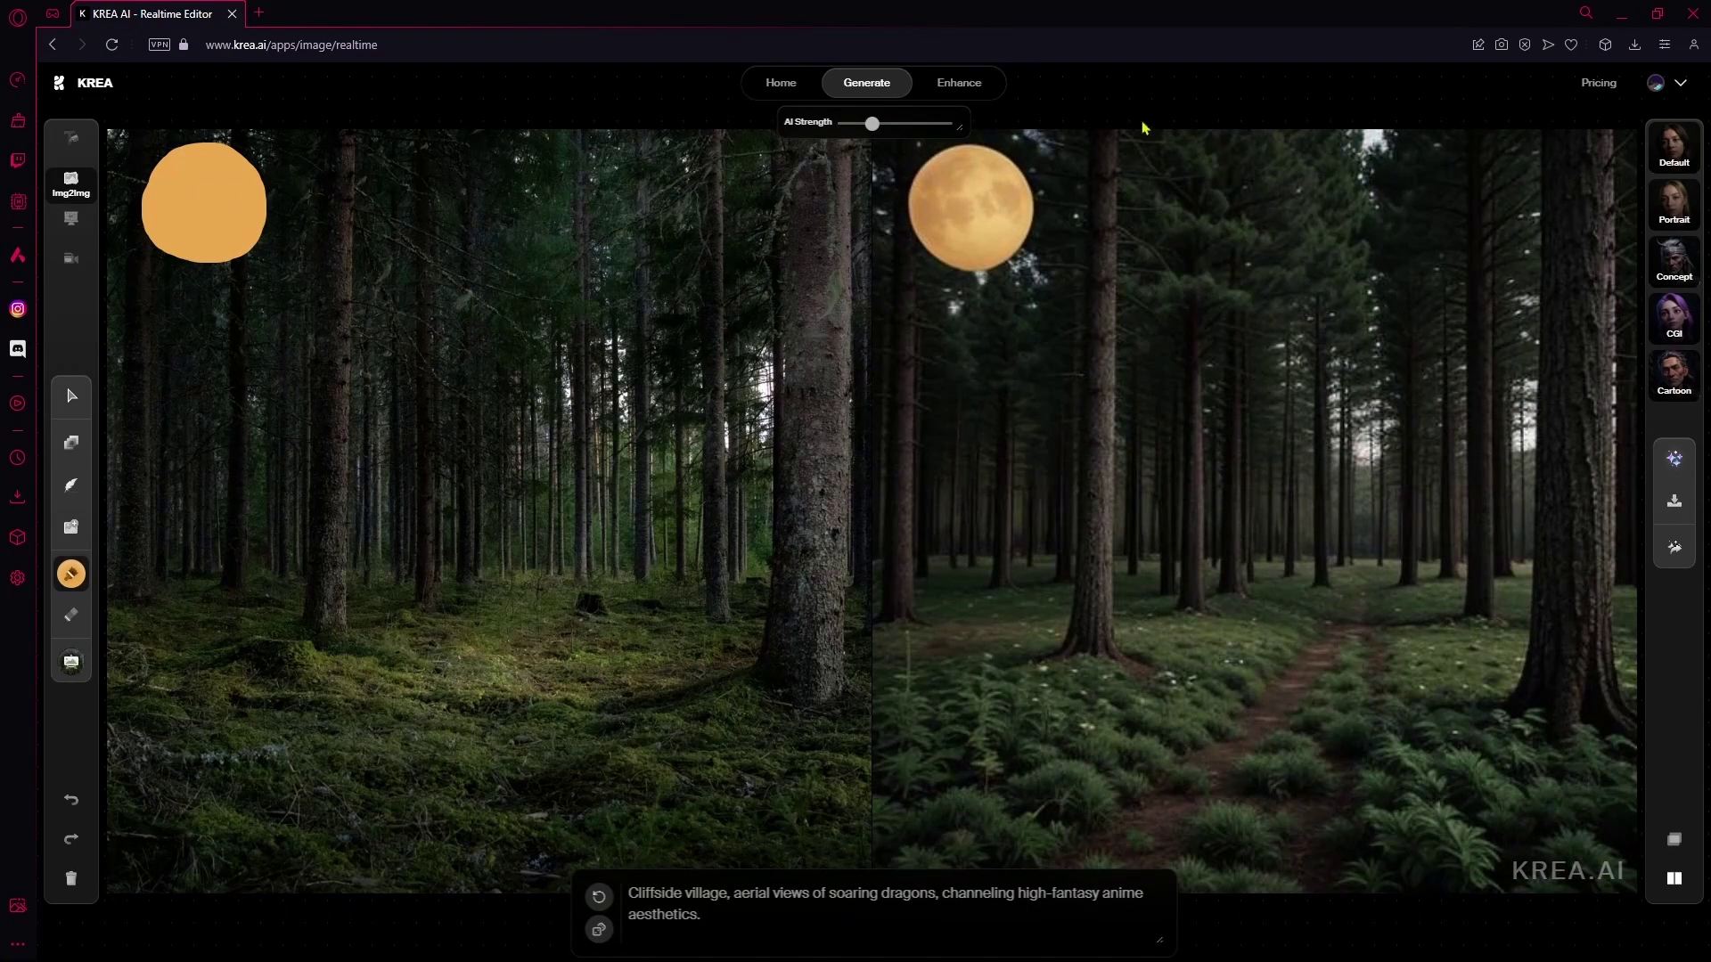
{"action": "left_click_drag", "start_coordinate": [872, 125], "coordinate": [903, 125]}
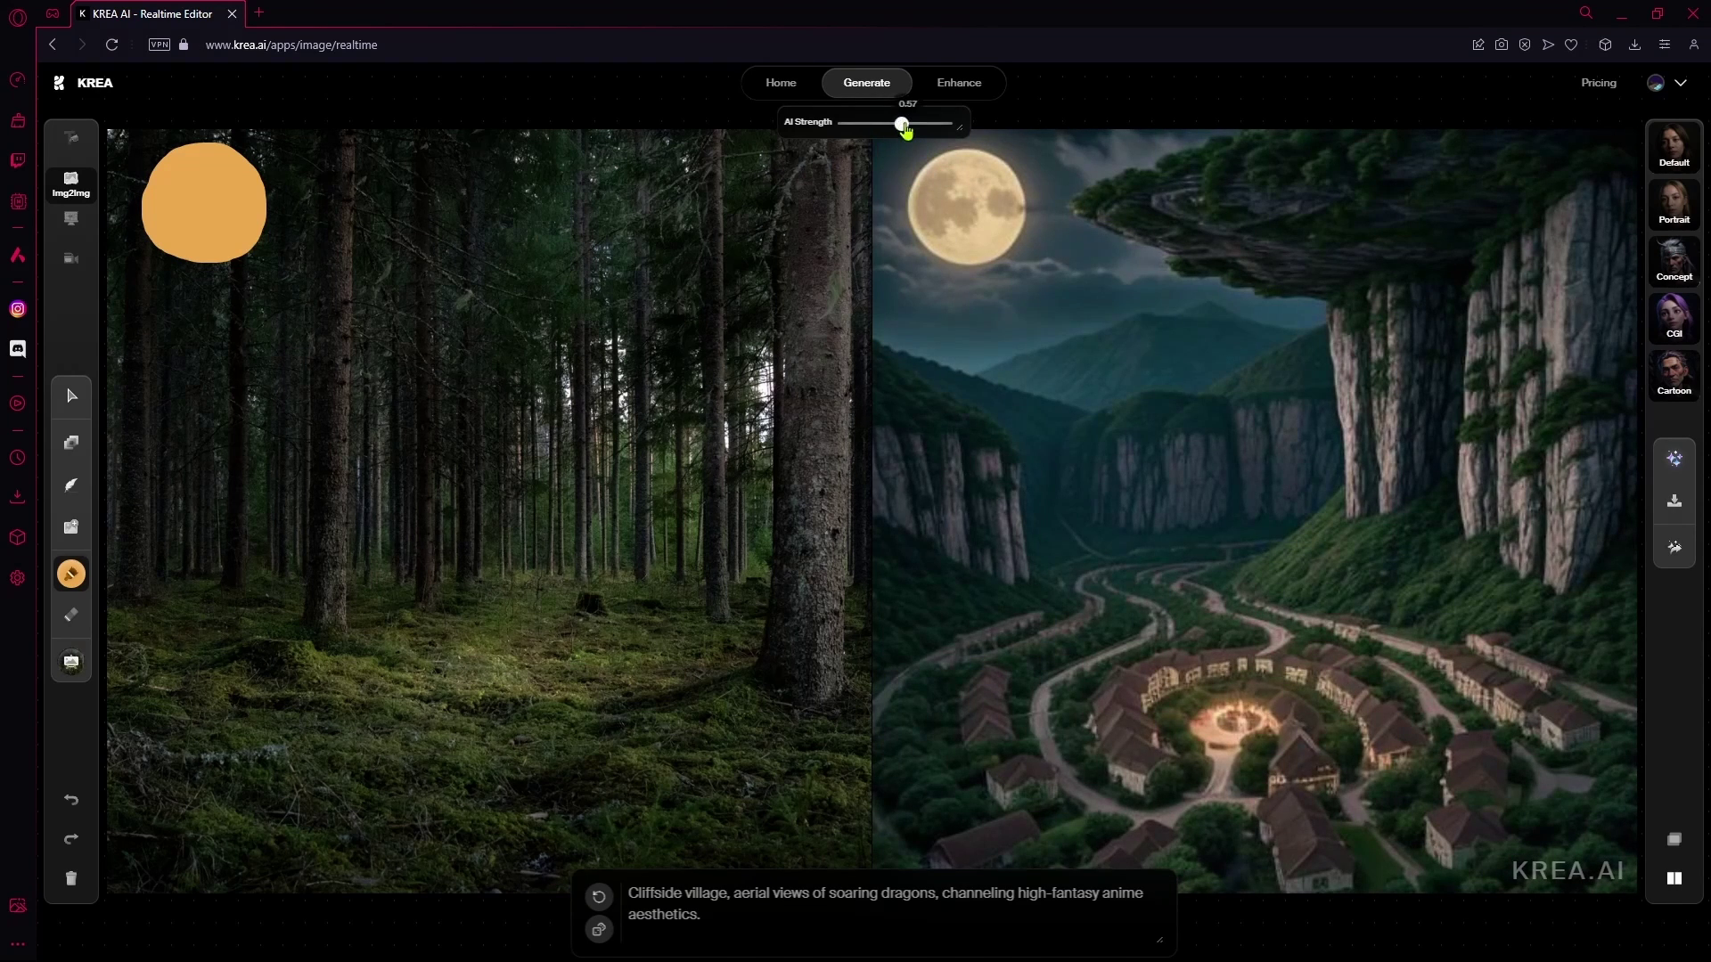
{"action": "left_click_drag", "start_coordinate": [903, 124], "coordinate": [949, 130]}
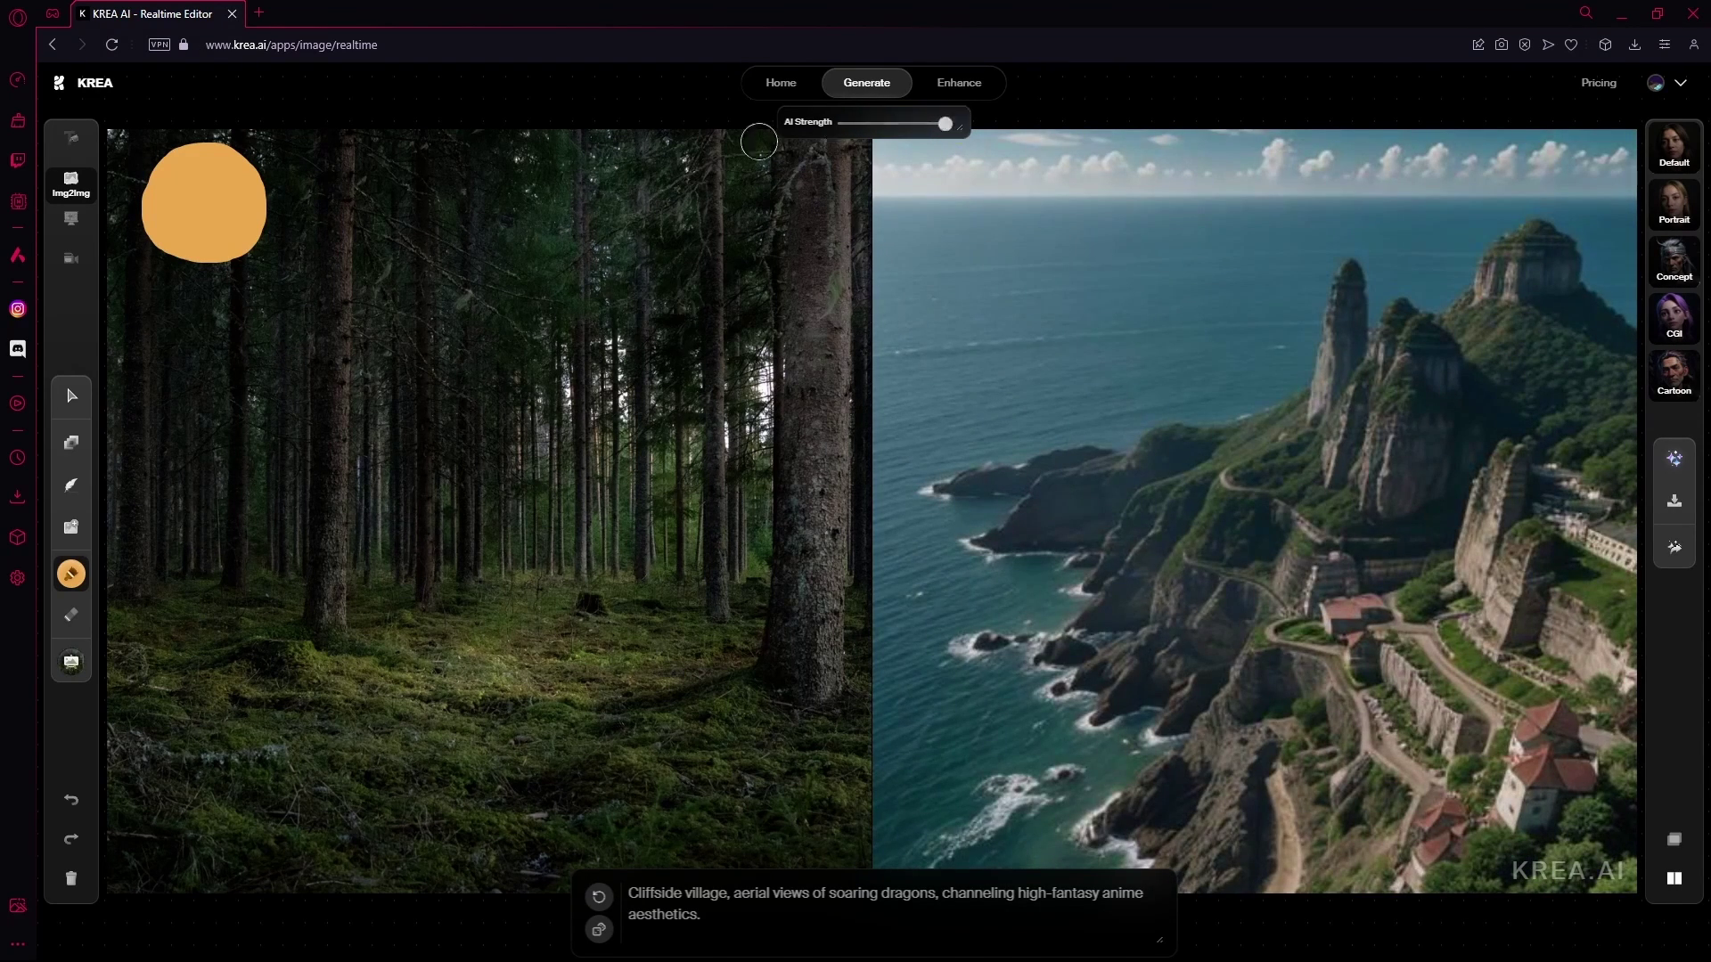
{"action": "mouse_move", "coordinate": [944, 131]}
{"action": "left_mouse_down"}
{"action": "mouse_move", "coordinate": [895, 130]}
{"action": "mouse_move", "coordinate": [922, 132]}
{"action": "left_mouse_up"}
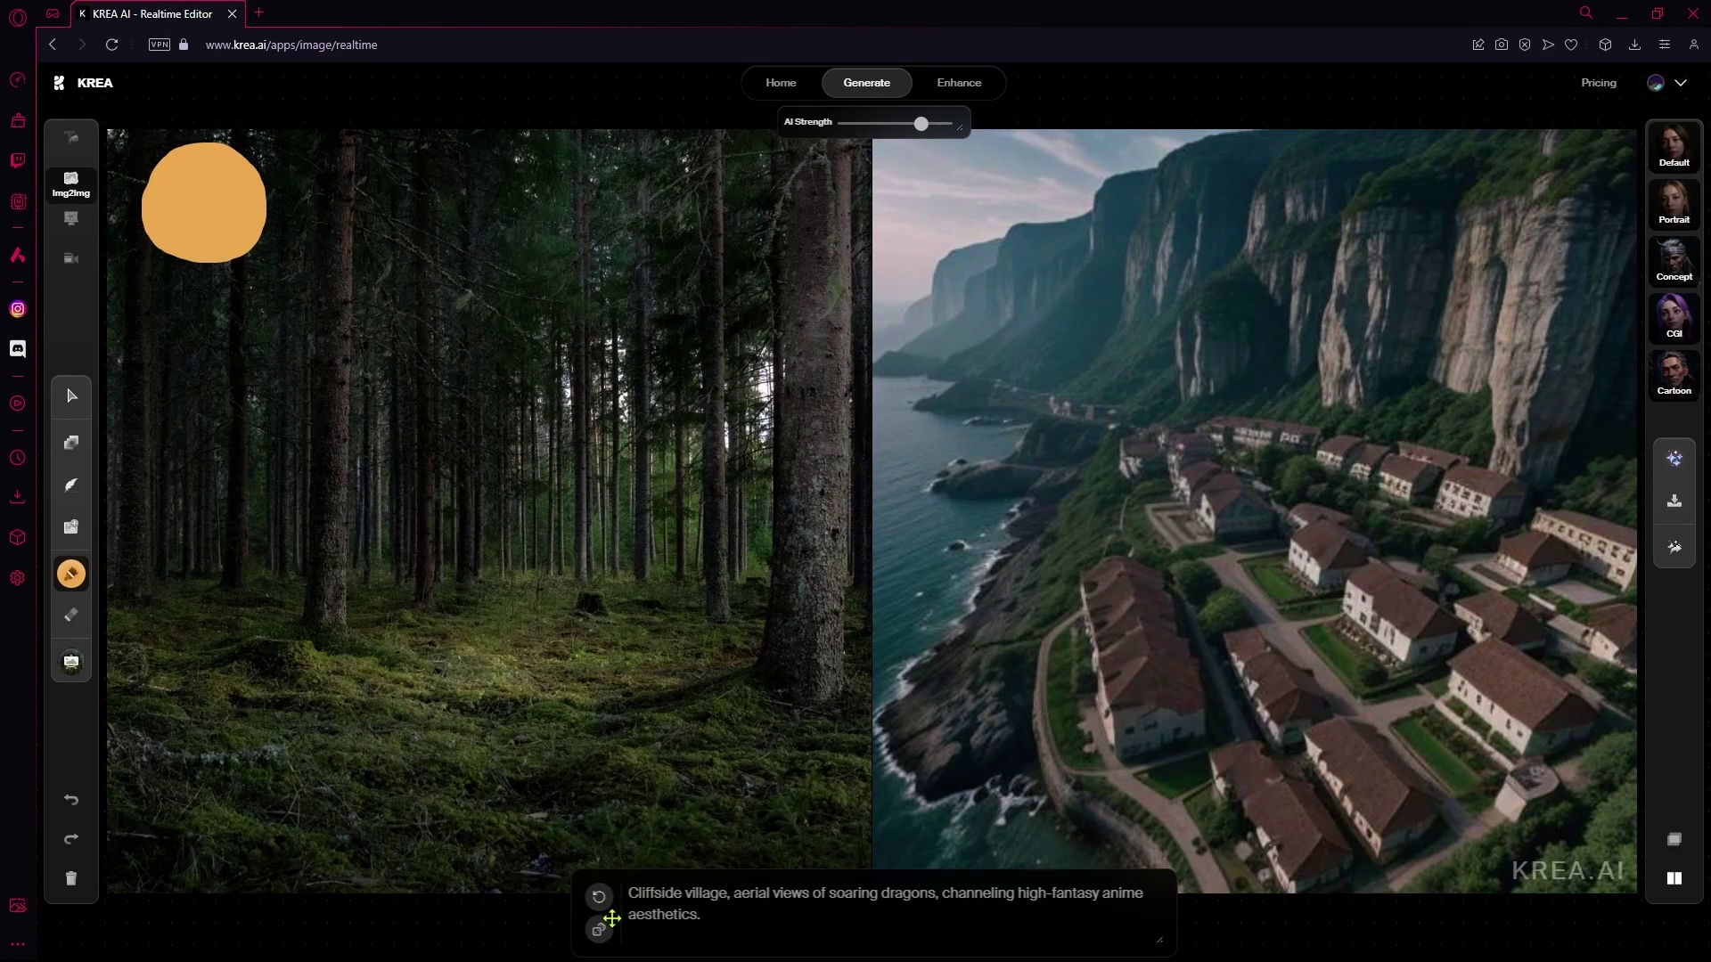
Generate two output variations, then replace the prompt with a random alpine-meadows prompt
{"action": "left_click", "coordinate": [735, 921]}
{"action": "key", "text": "ctrl+a"}
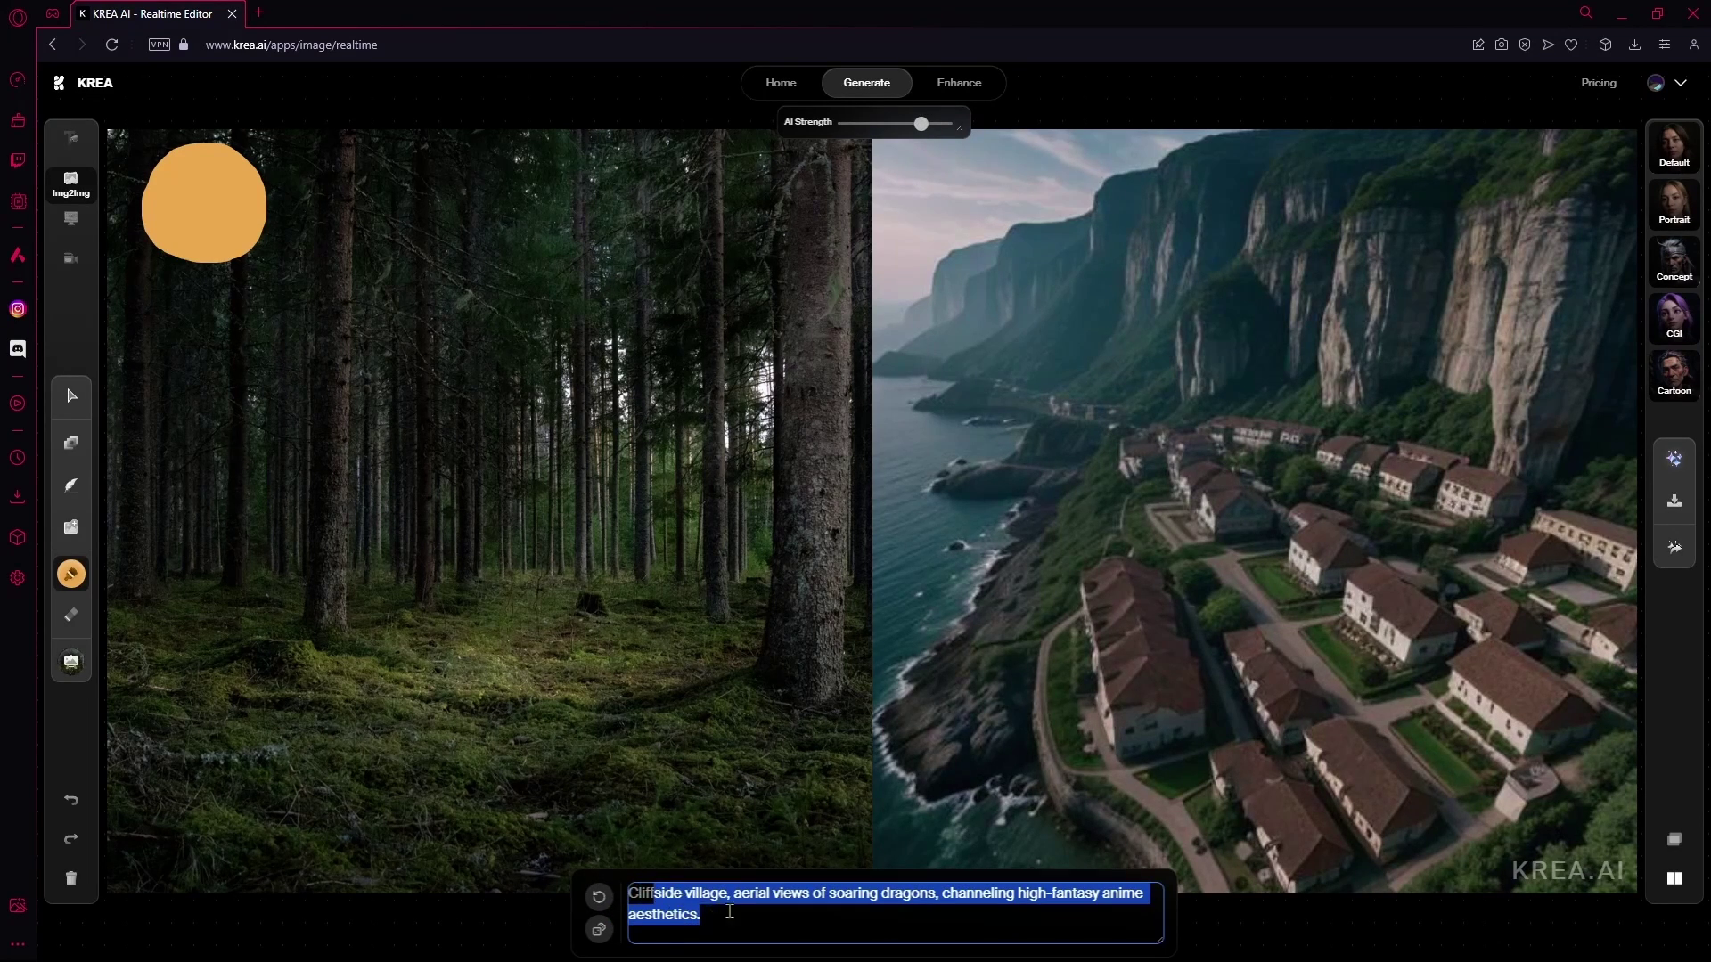
{"action": "left_click", "coordinate": [729, 912]}
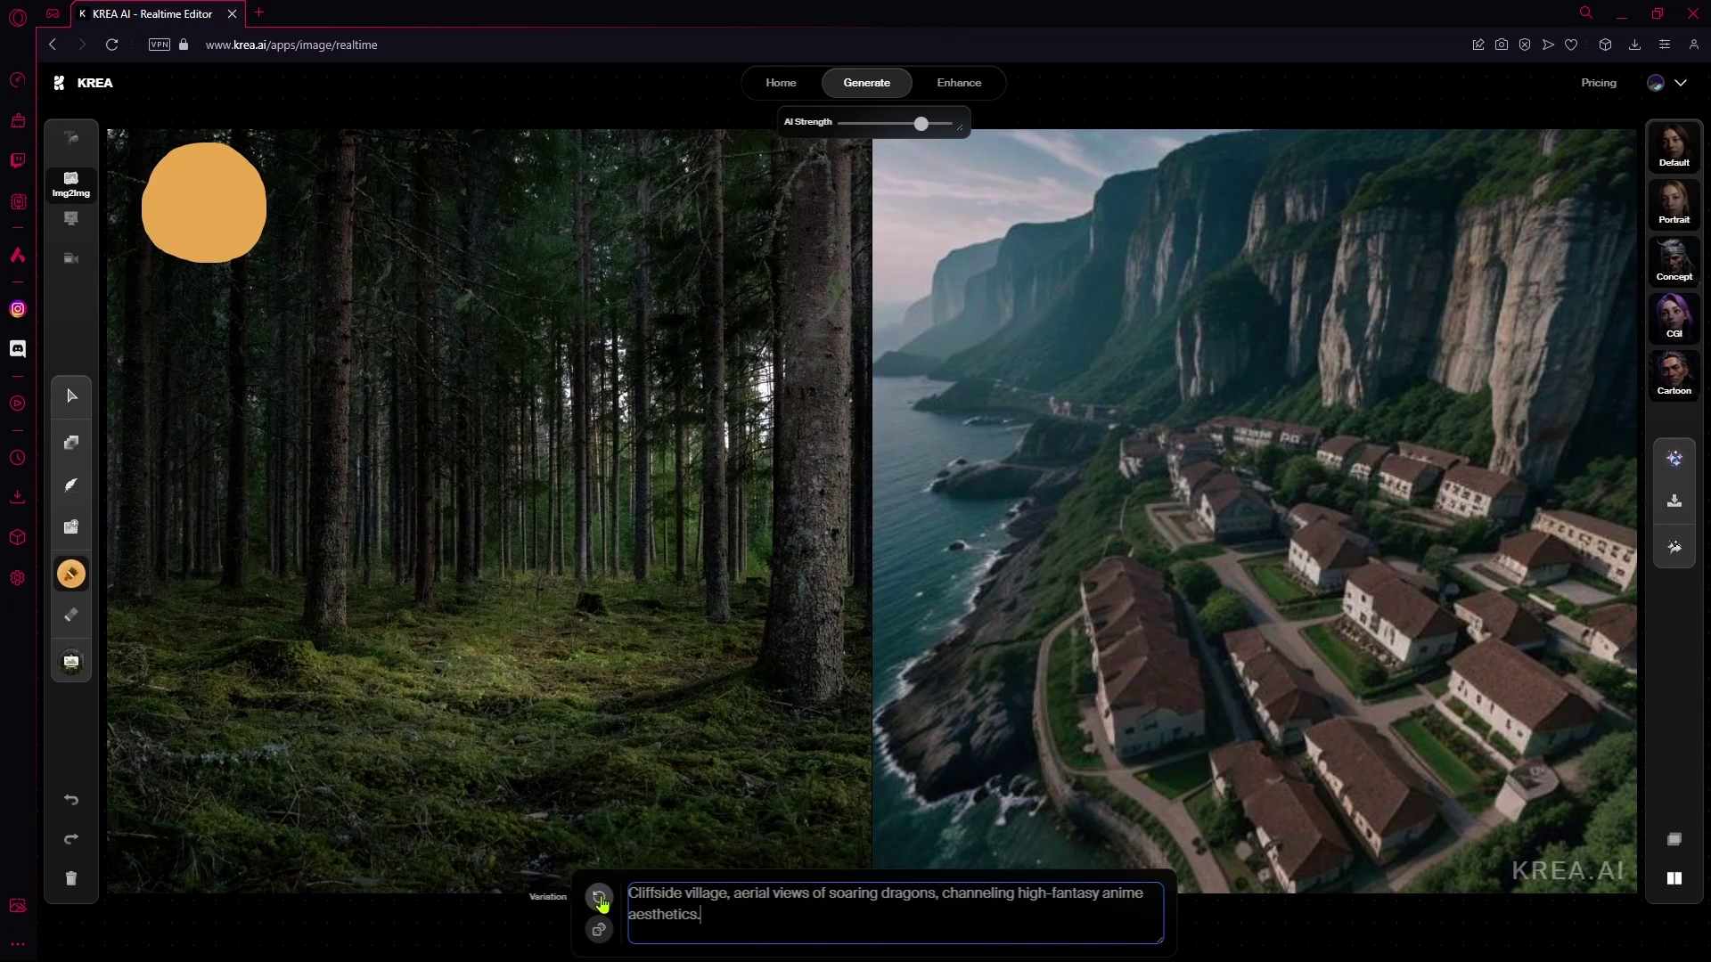
{"action": "left_click", "coordinate": [601, 900]}
{"action": "left_click", "coordinate": [610, 910]}
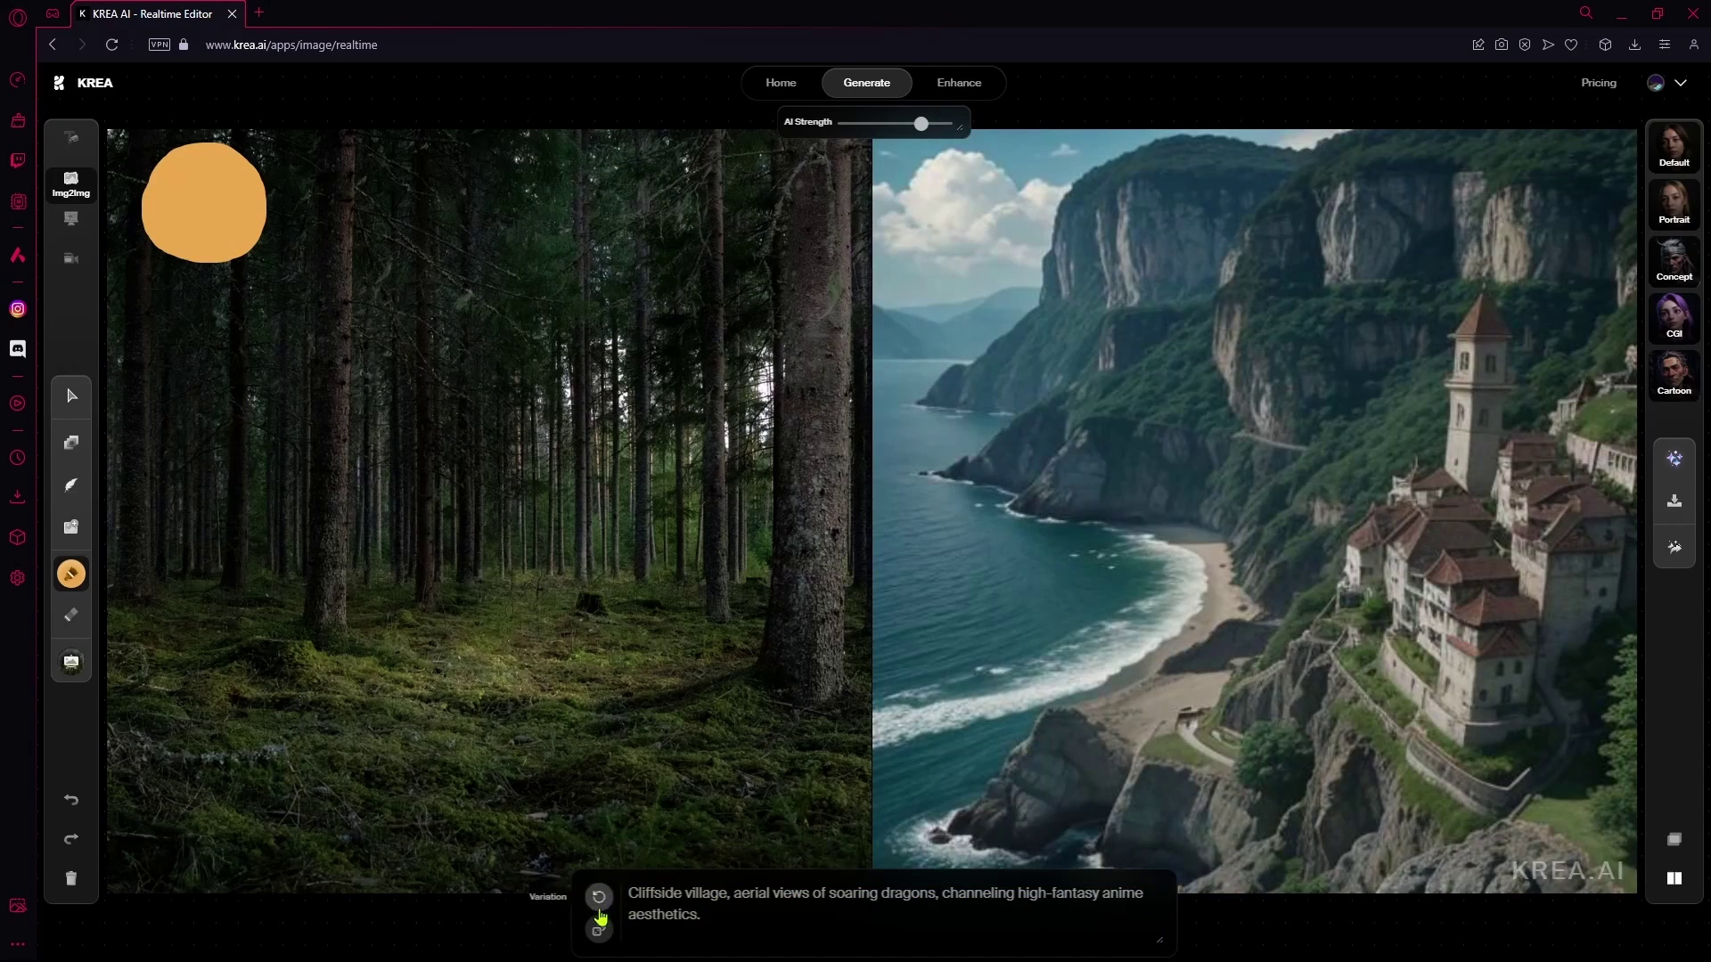
{"action": "left_click", "coordinate": [614, 906]}
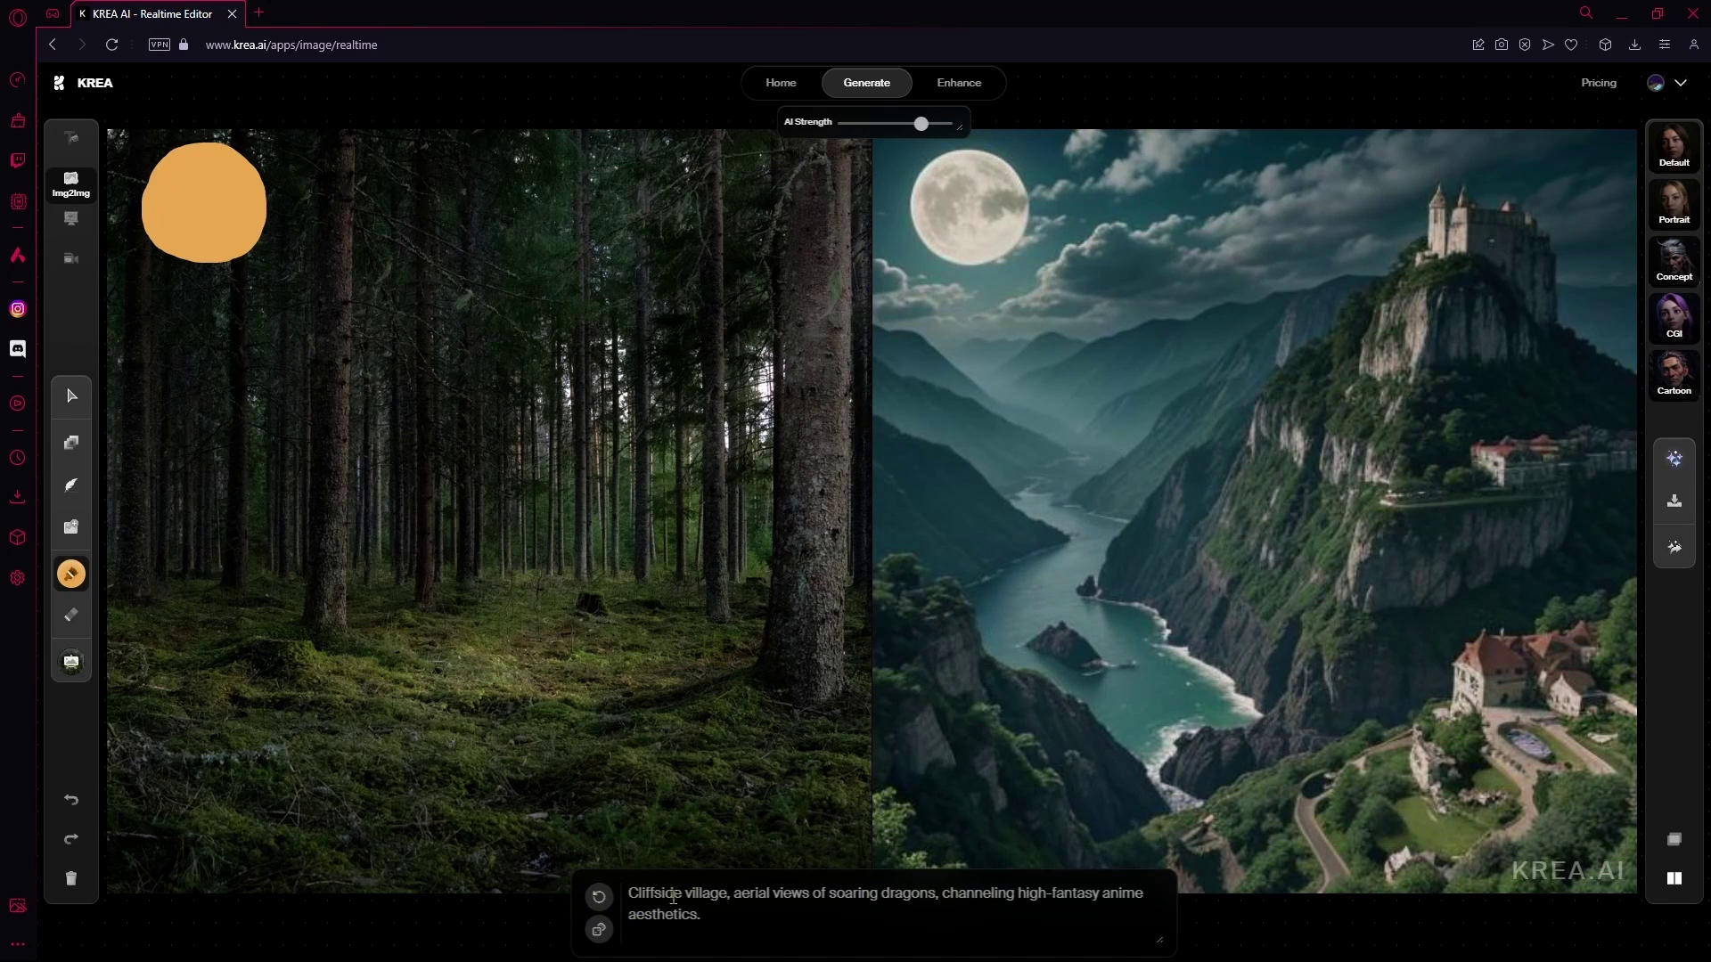
{"action": "triple_click", "coordinate": [657, 891]}
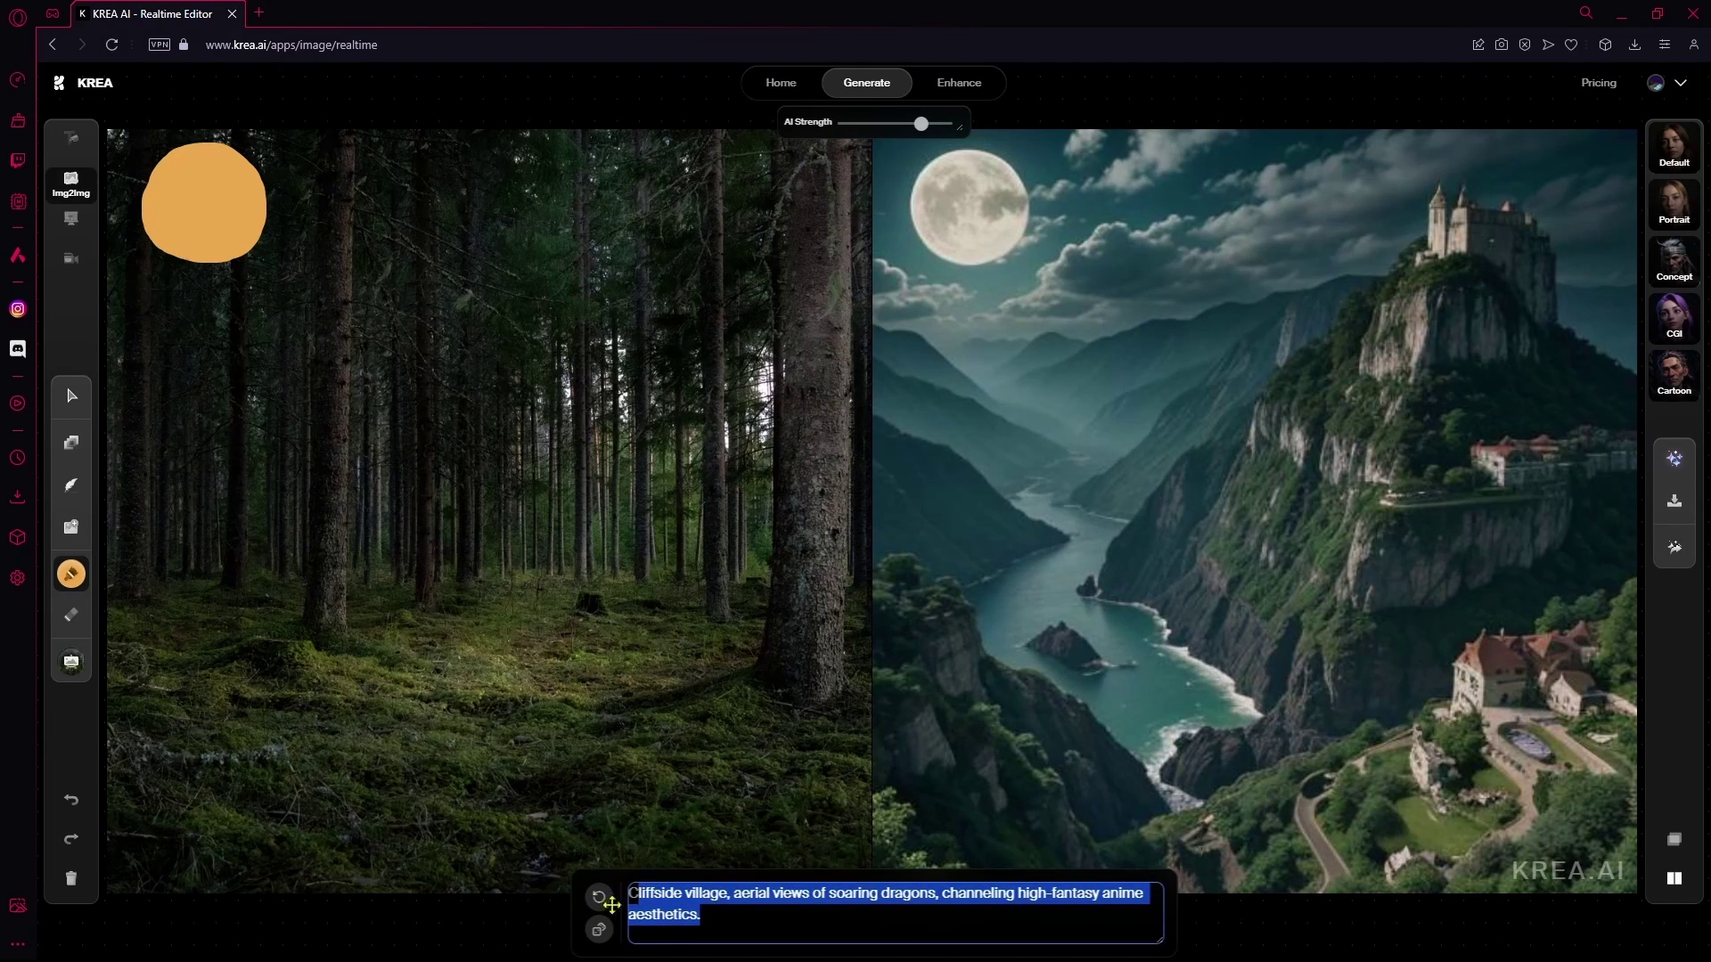
{"action": "left_click", "coordinate": [600, 929]}
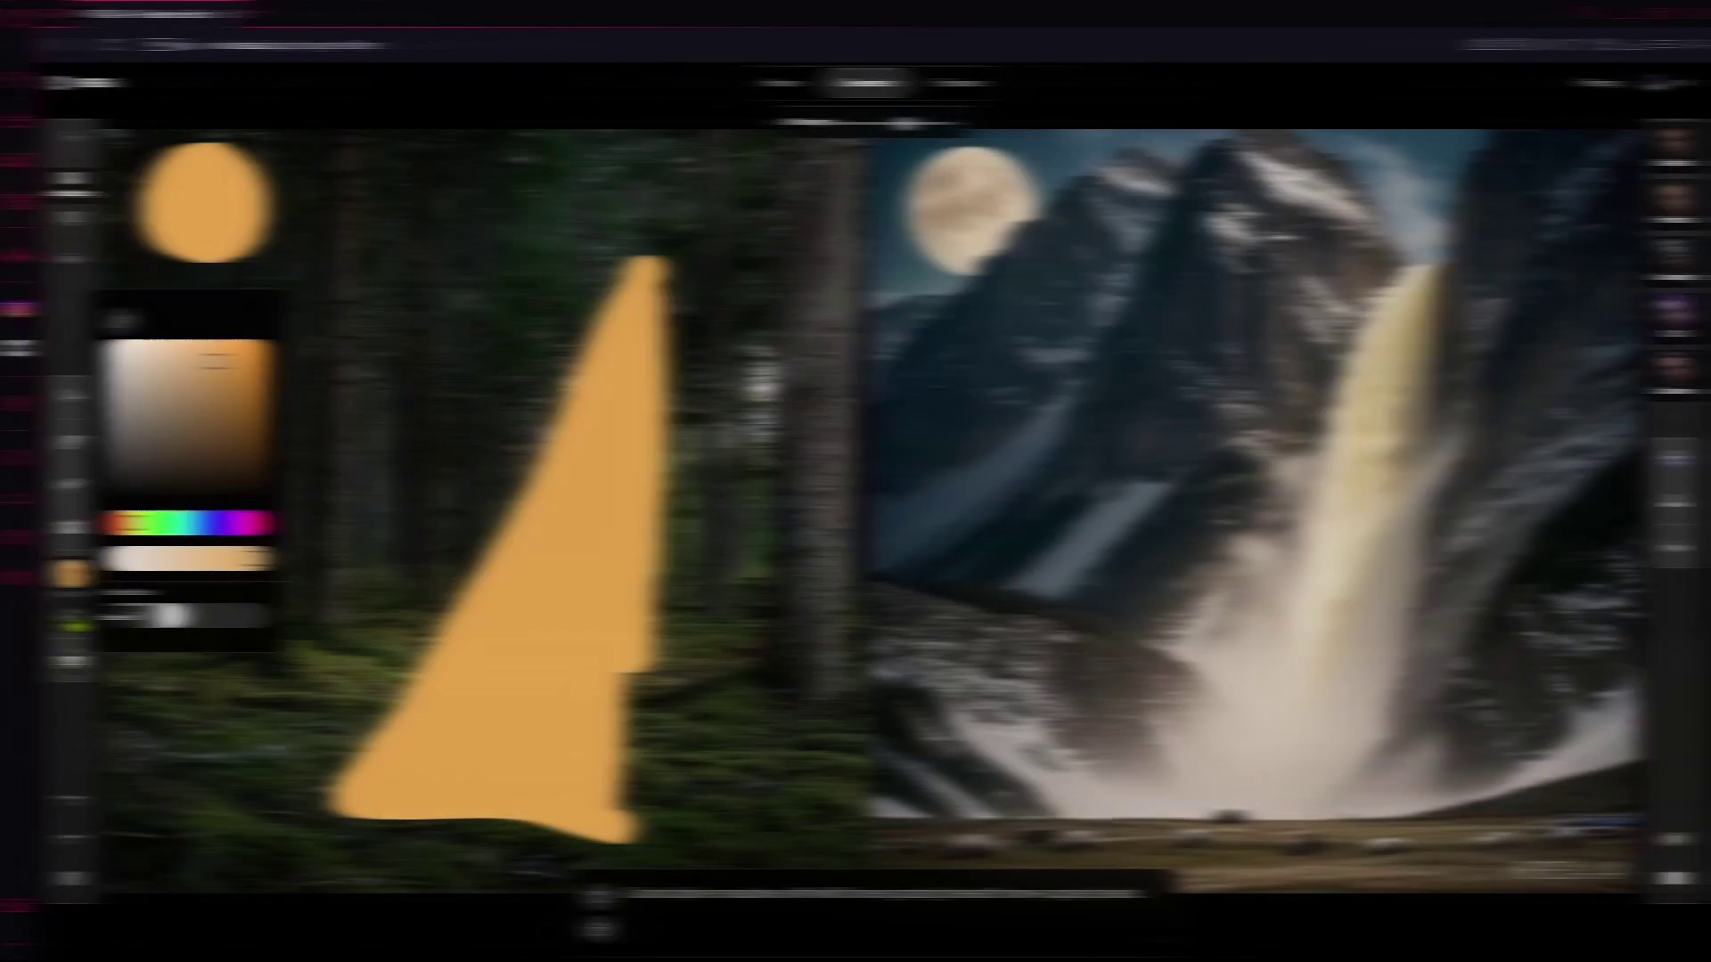
Enlarge the eraser and wipe out the orange sun and orange peak shapes
{"action": "left_click", "coordinate": [73, 618]}
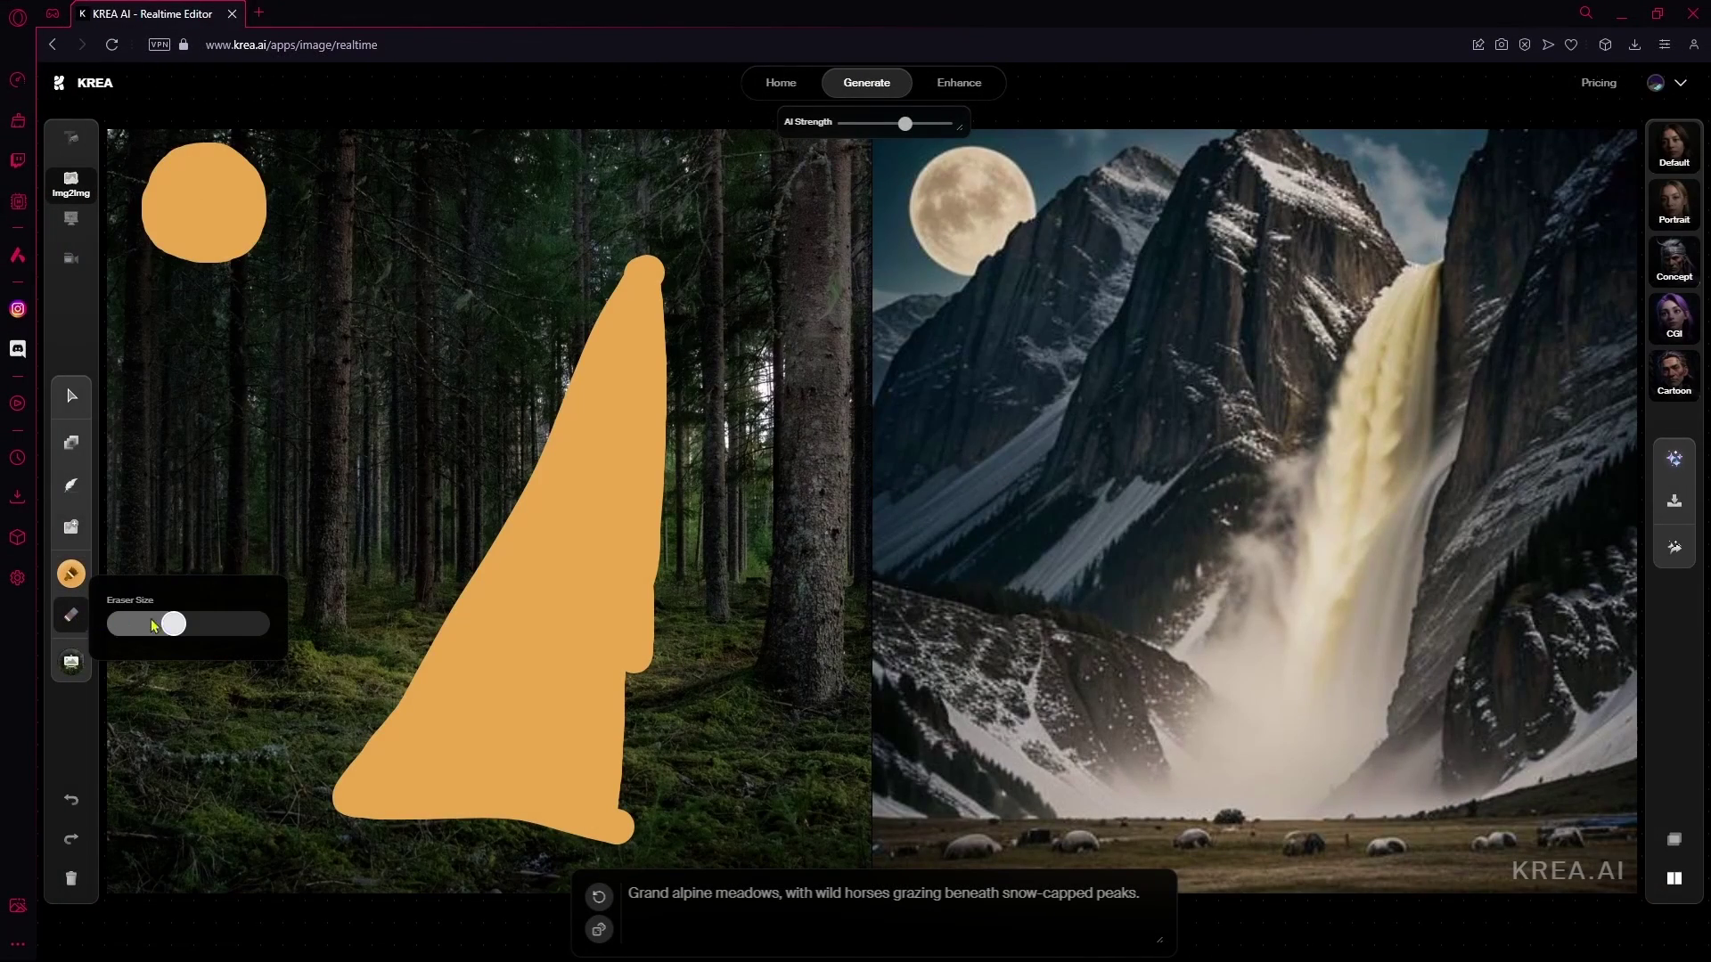
{"action": "left_click_drag", "start_coordinate": [174, 623], "coordinate": [232, 623]}
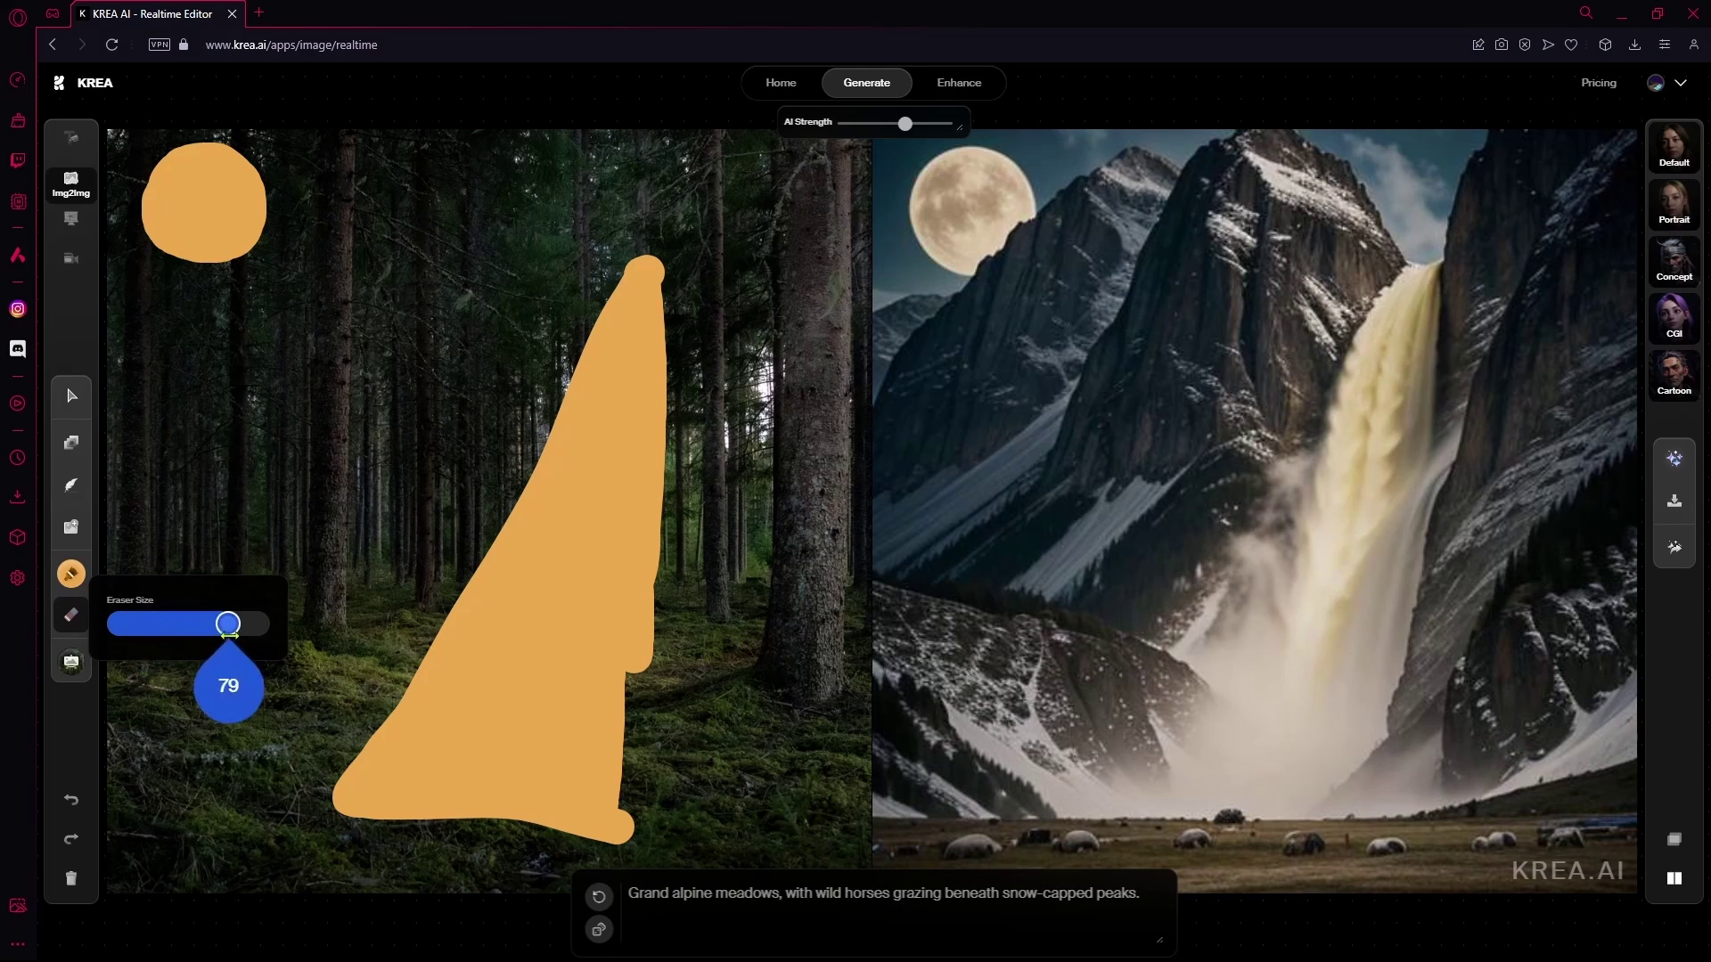
{"action": "mouse_move", "coordinate": [321, 286]}
{"action": "left_mouse_down"}
{"action": "mouse_move", "coordinate": [115, 249]}
{"action": "mouse_move", "coordinate": [135, 227]}
{"action": "left_mouse_up"}
{"action": "mouse_move", "coordinate": [538, 275]}
{"action": "left_mouse_down"}
{"action": "mouse_move", "coordinate": [538, 313]}
{"action": "mouse_move", "coordinate": [677, 382]}
{"action": "left_mouse_up"}
{"action": "mouse_move", "coordinate": [538, 398]}
{"action": "left_mouse_down"}
{"action": "mouse_move", "coordinate": [580, 535]}
{"action": "mouse_move", "coordinate": [630, 612]}
{"action": "mouse_move", "coordinate": [638, 753]}
{"action": "mouse_move", "coordinate": [465, 763]}
{"action": "mouse_move", "coordinate": [573, 832]}
{"action": "mouse_move", "coordinate": [420, 803]}
{"action": "left_mouse_up"}
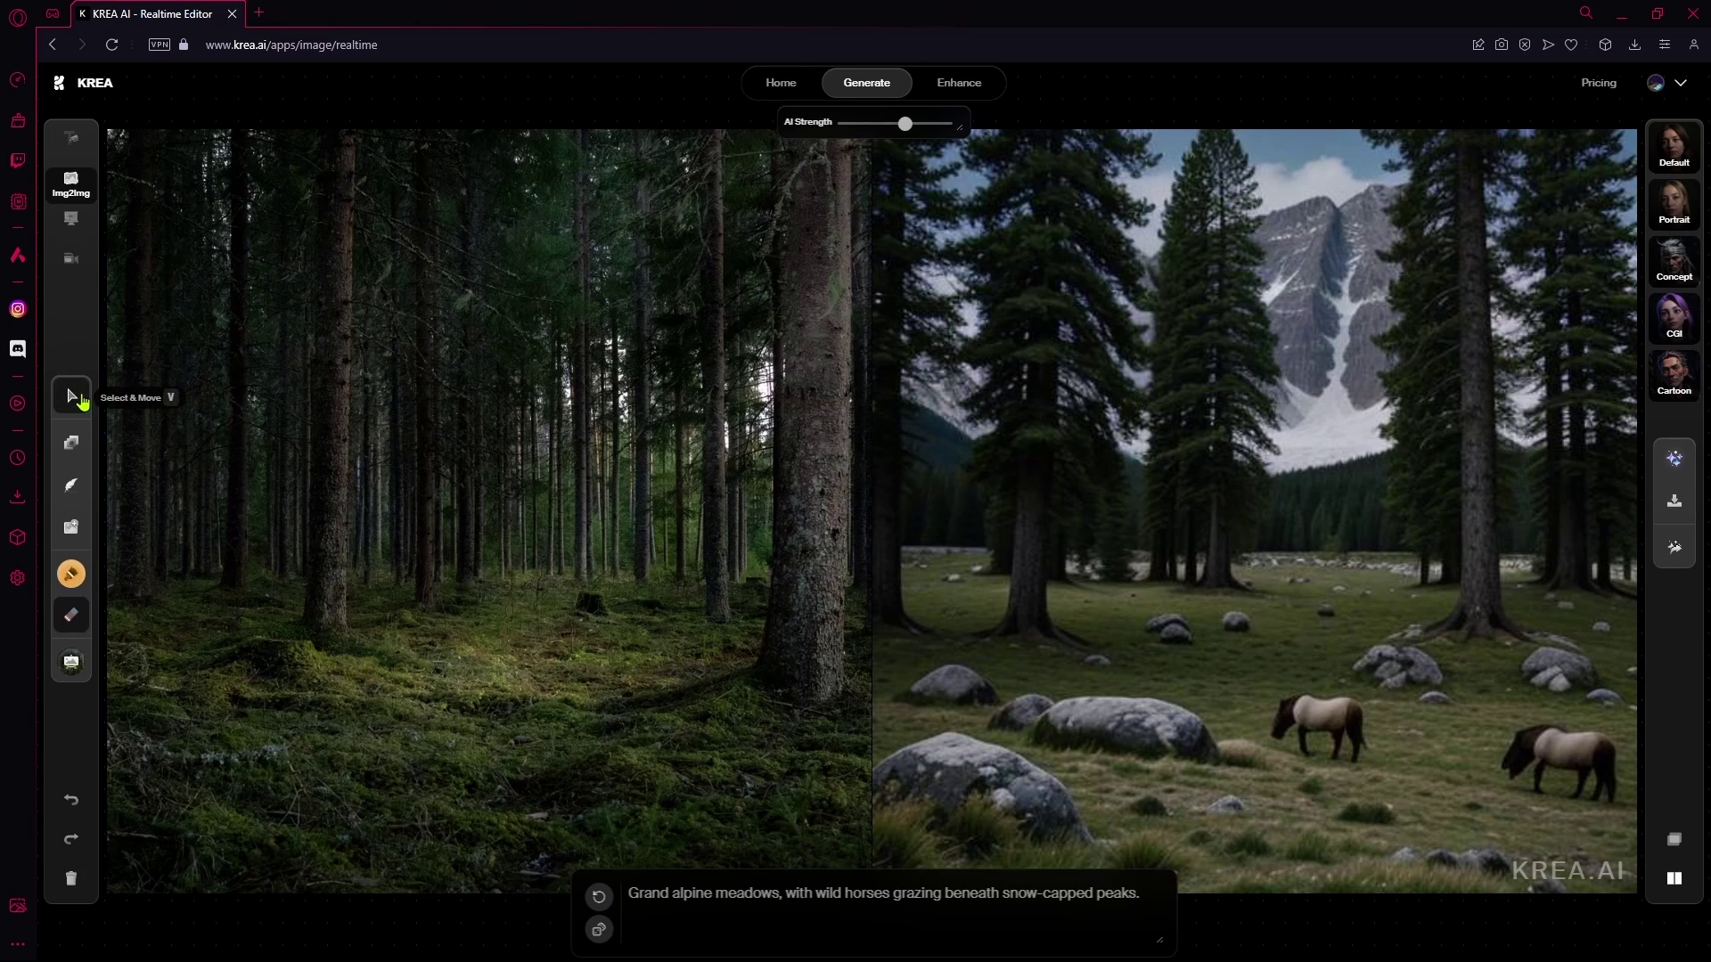
{"action": "left_click", "coordinate": [73, 397]}
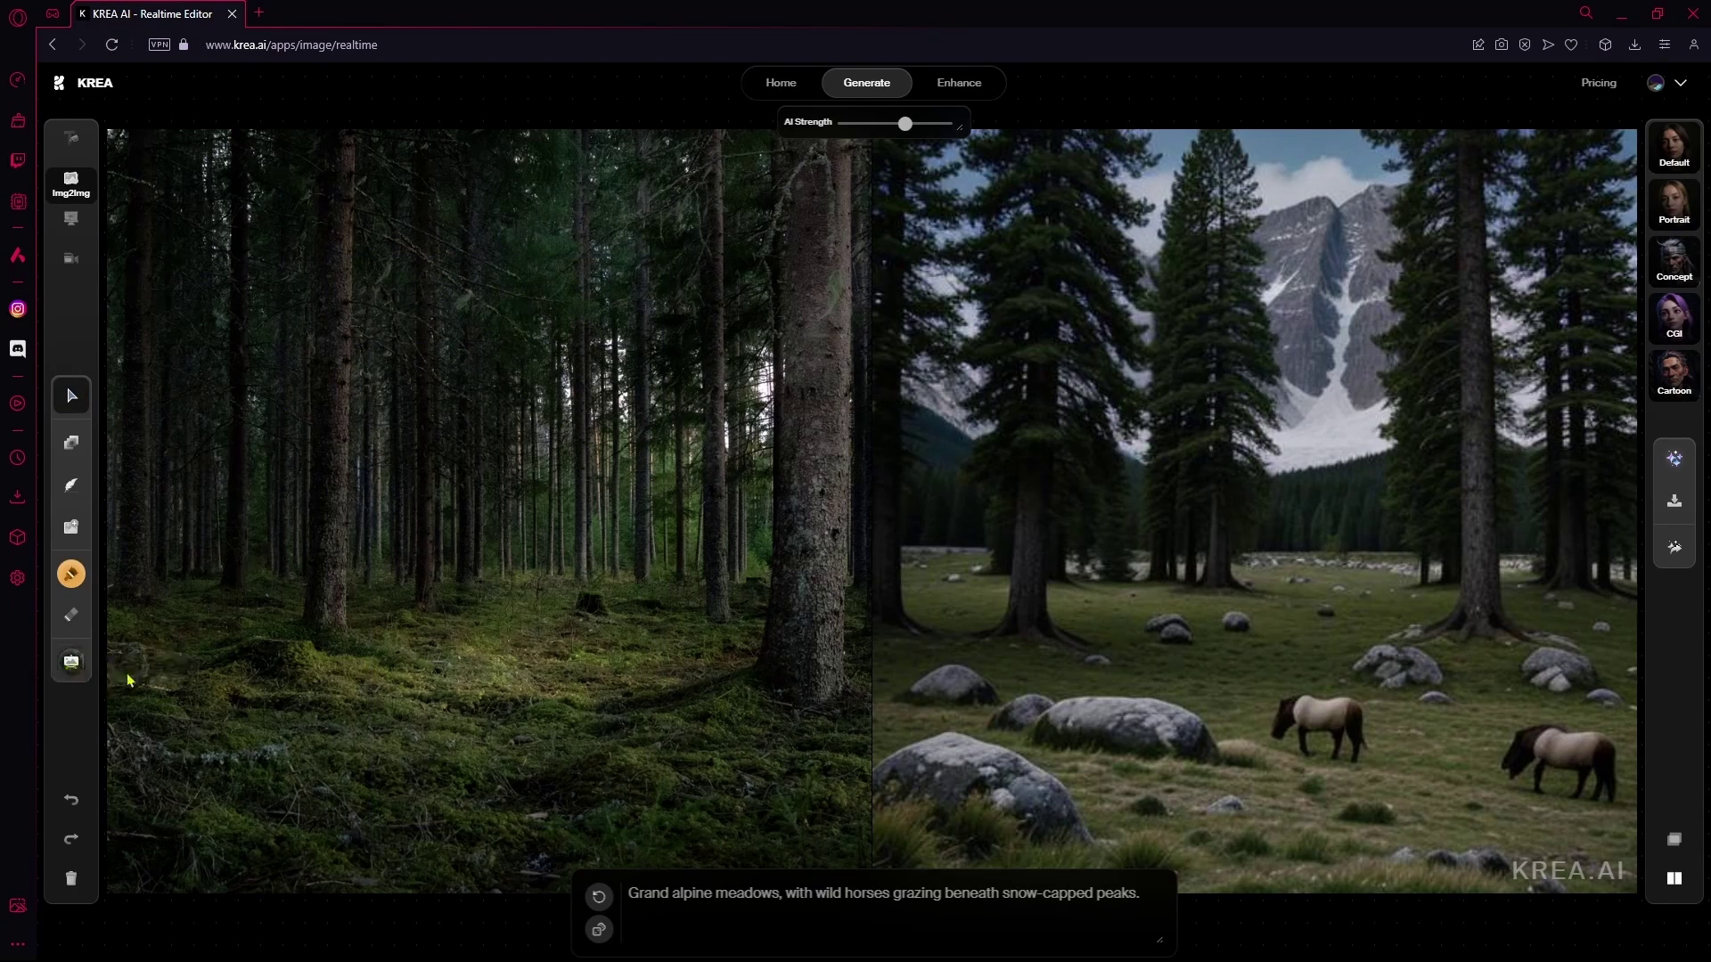
Browse the background samples and set the moonlit graveyard illustration as the input image
{"action": "left_click", "coordinate": [80, 668]}
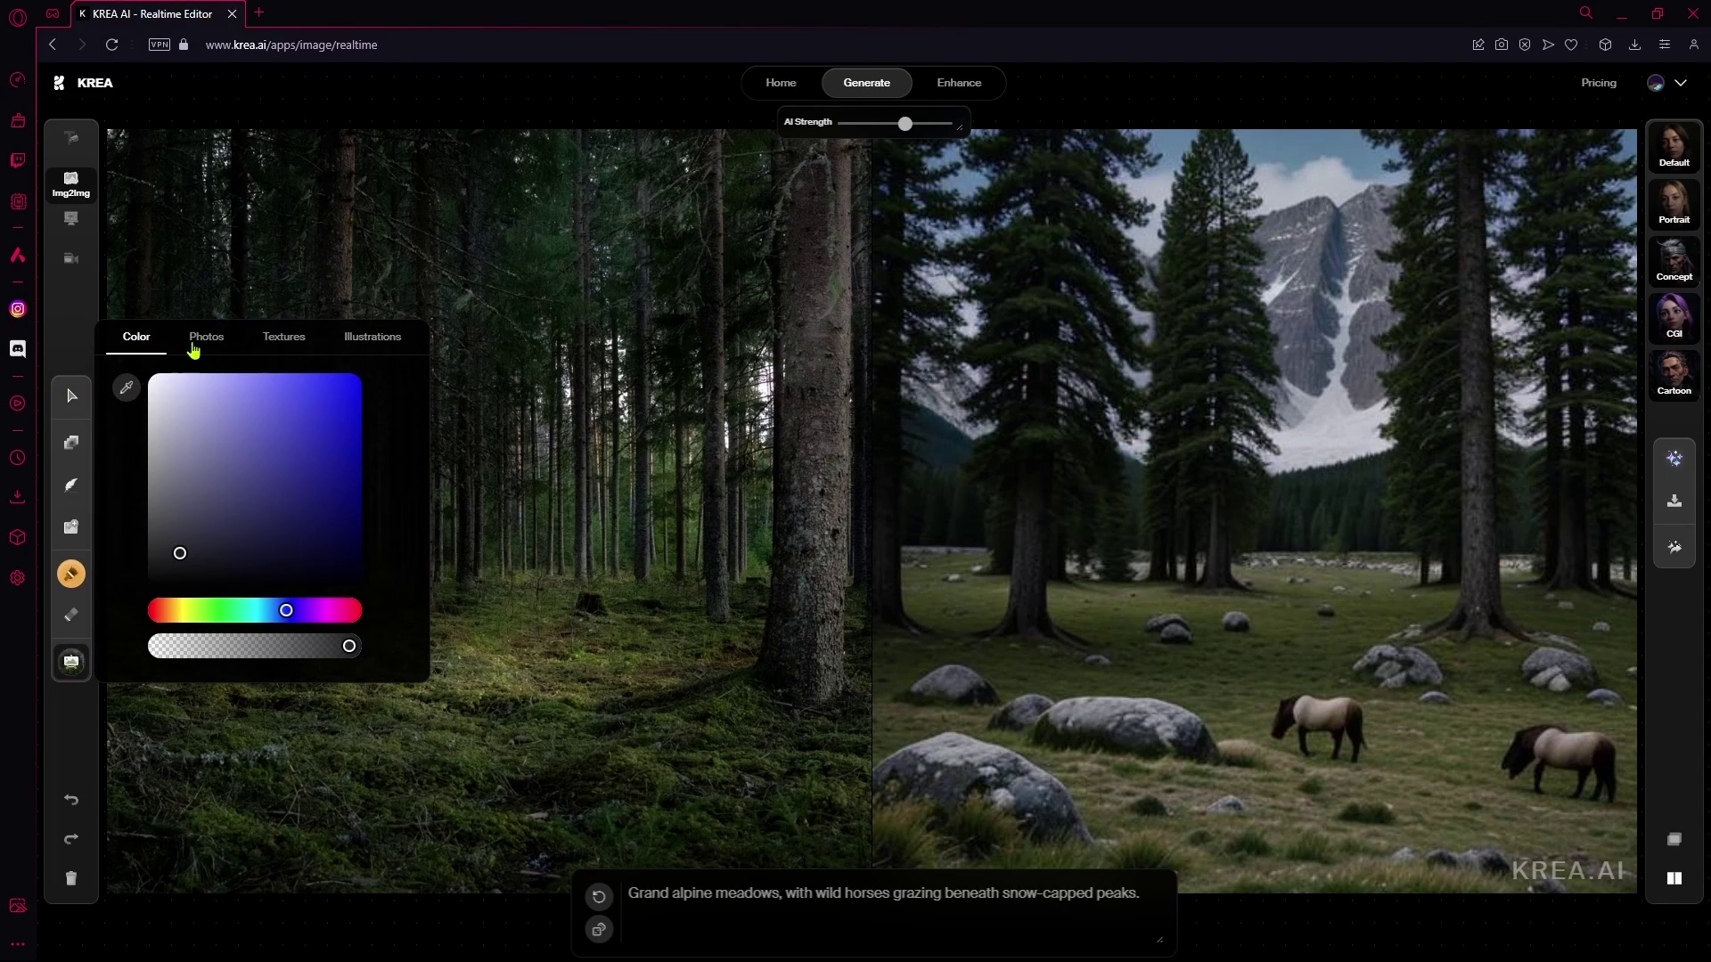
{"action": "left_click", "coordinate": [206, 337]}
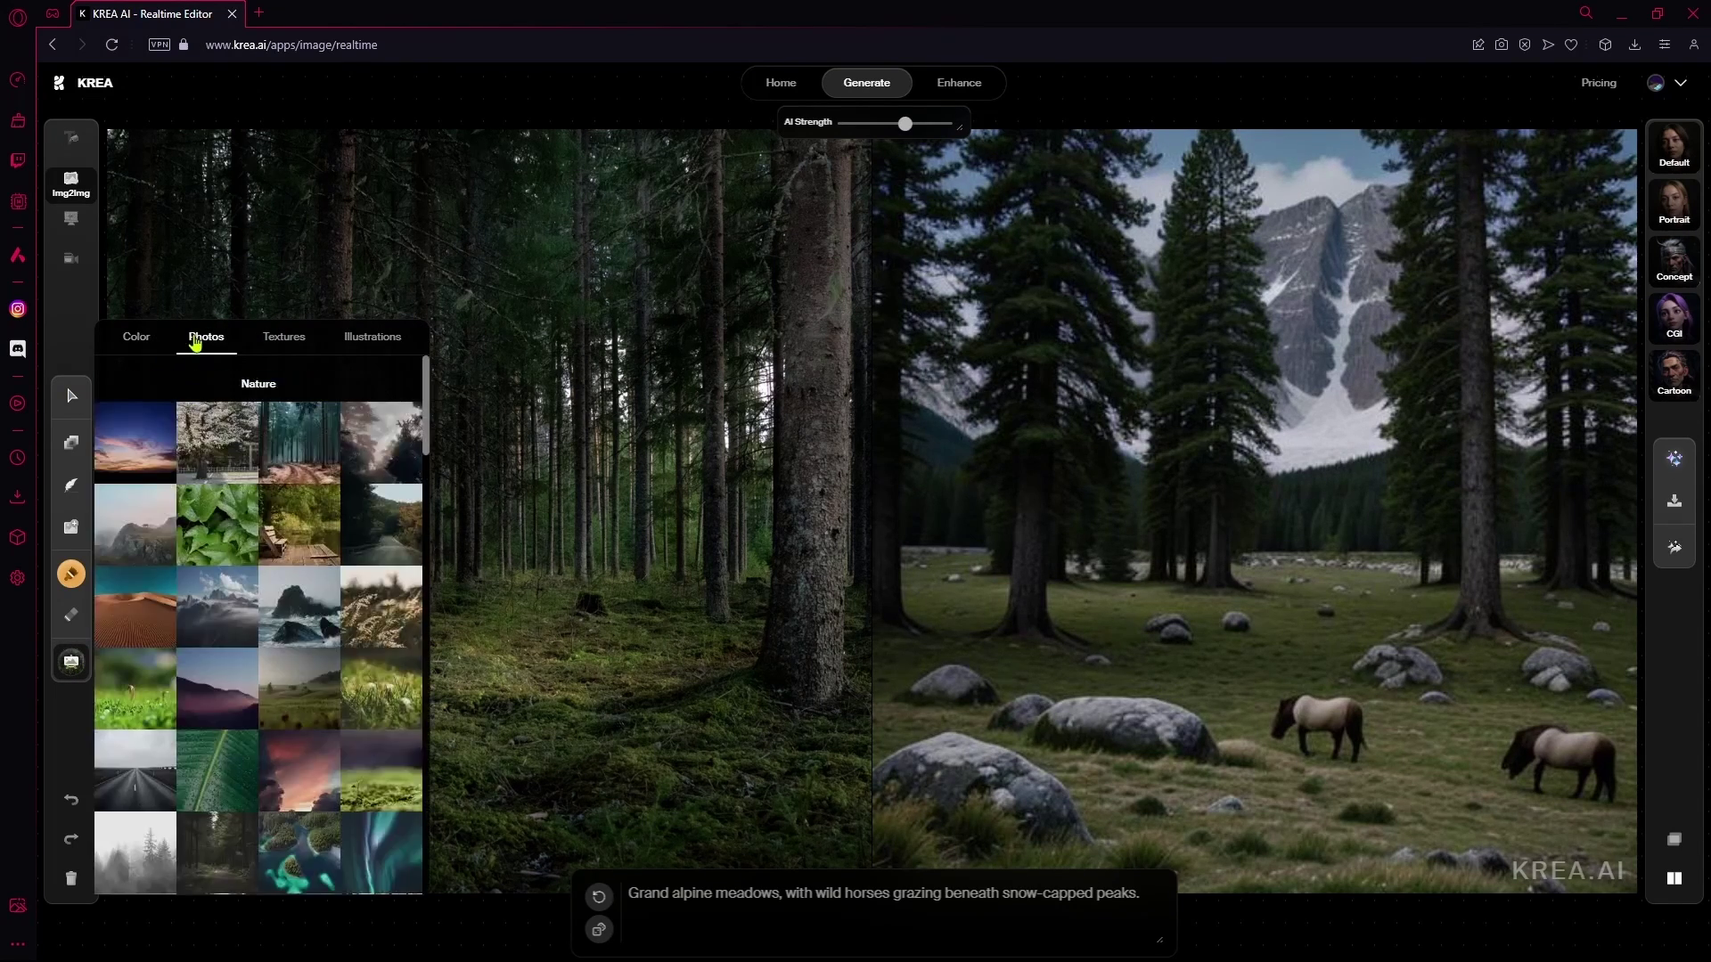
{"action": "scroll", "coordinate": [279, 594], "scroll_direction": "down", "scroll_amount": 3}
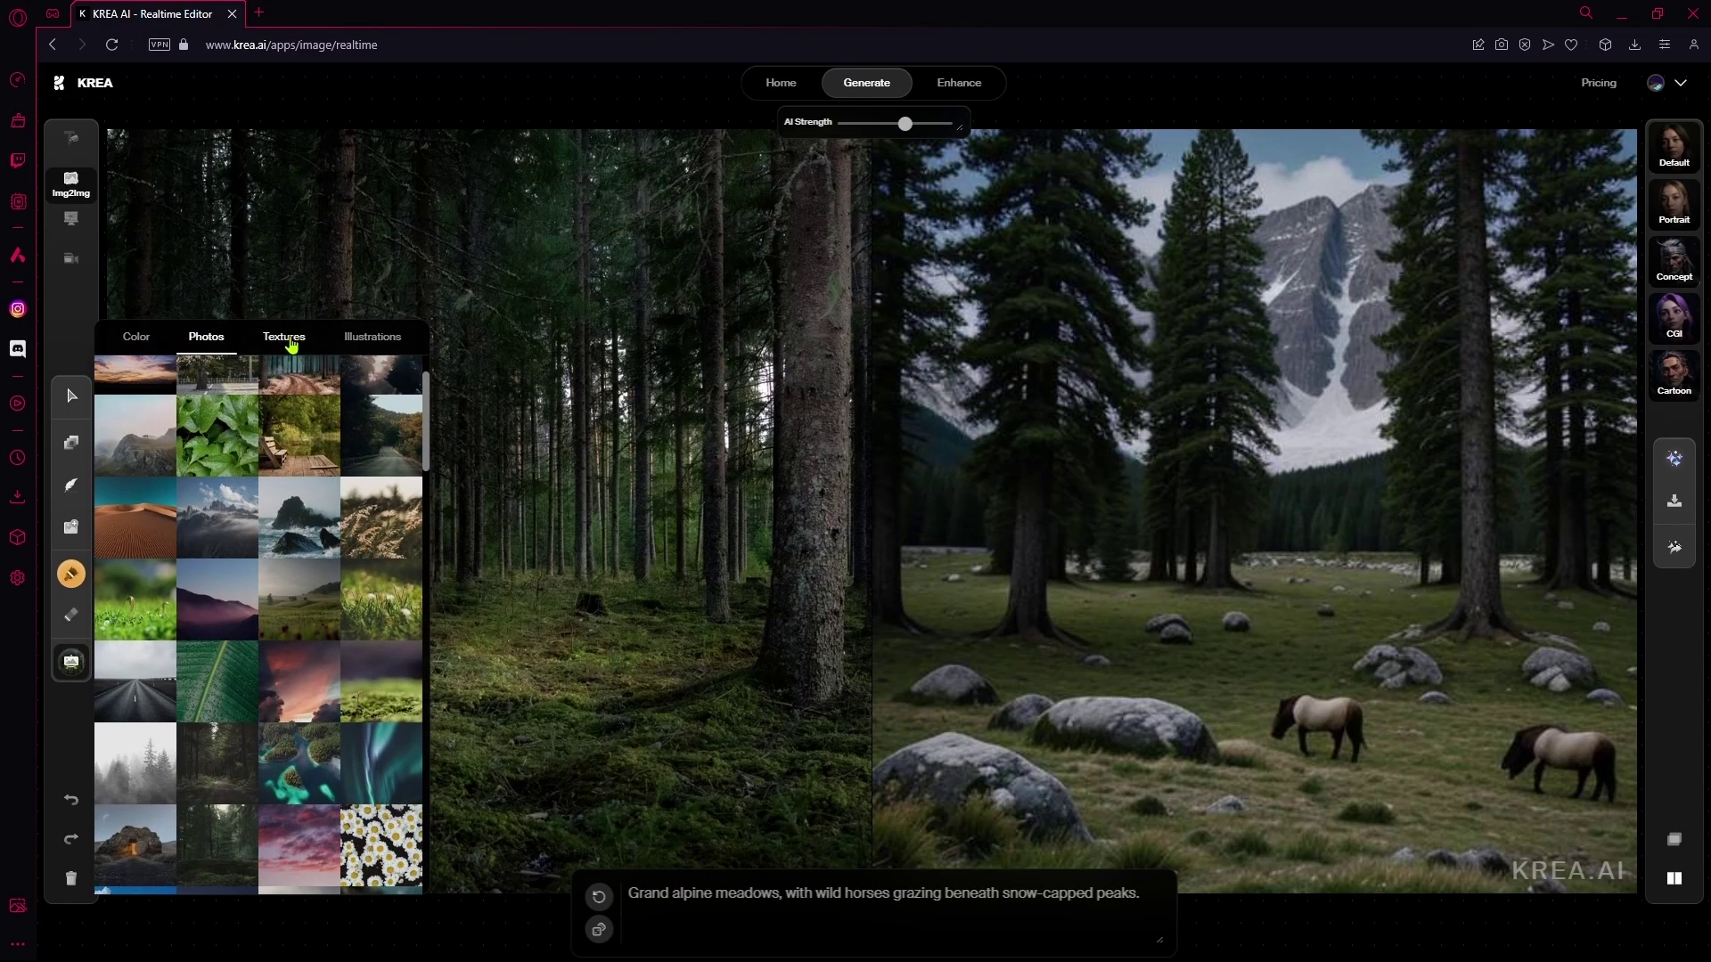
{"action": "left_click", "coordinate": [283, 337]}
{"action": "scroll", "coordinate": [362, 421], "scroll_direction": "down", "scroll_amount": 2}
{"action": "scroll", "coordinate": [362, 420], "scroll_direction": "down", "scroll_amount": 2}
{"action": "left_click", "coordinate": [372, 337]}
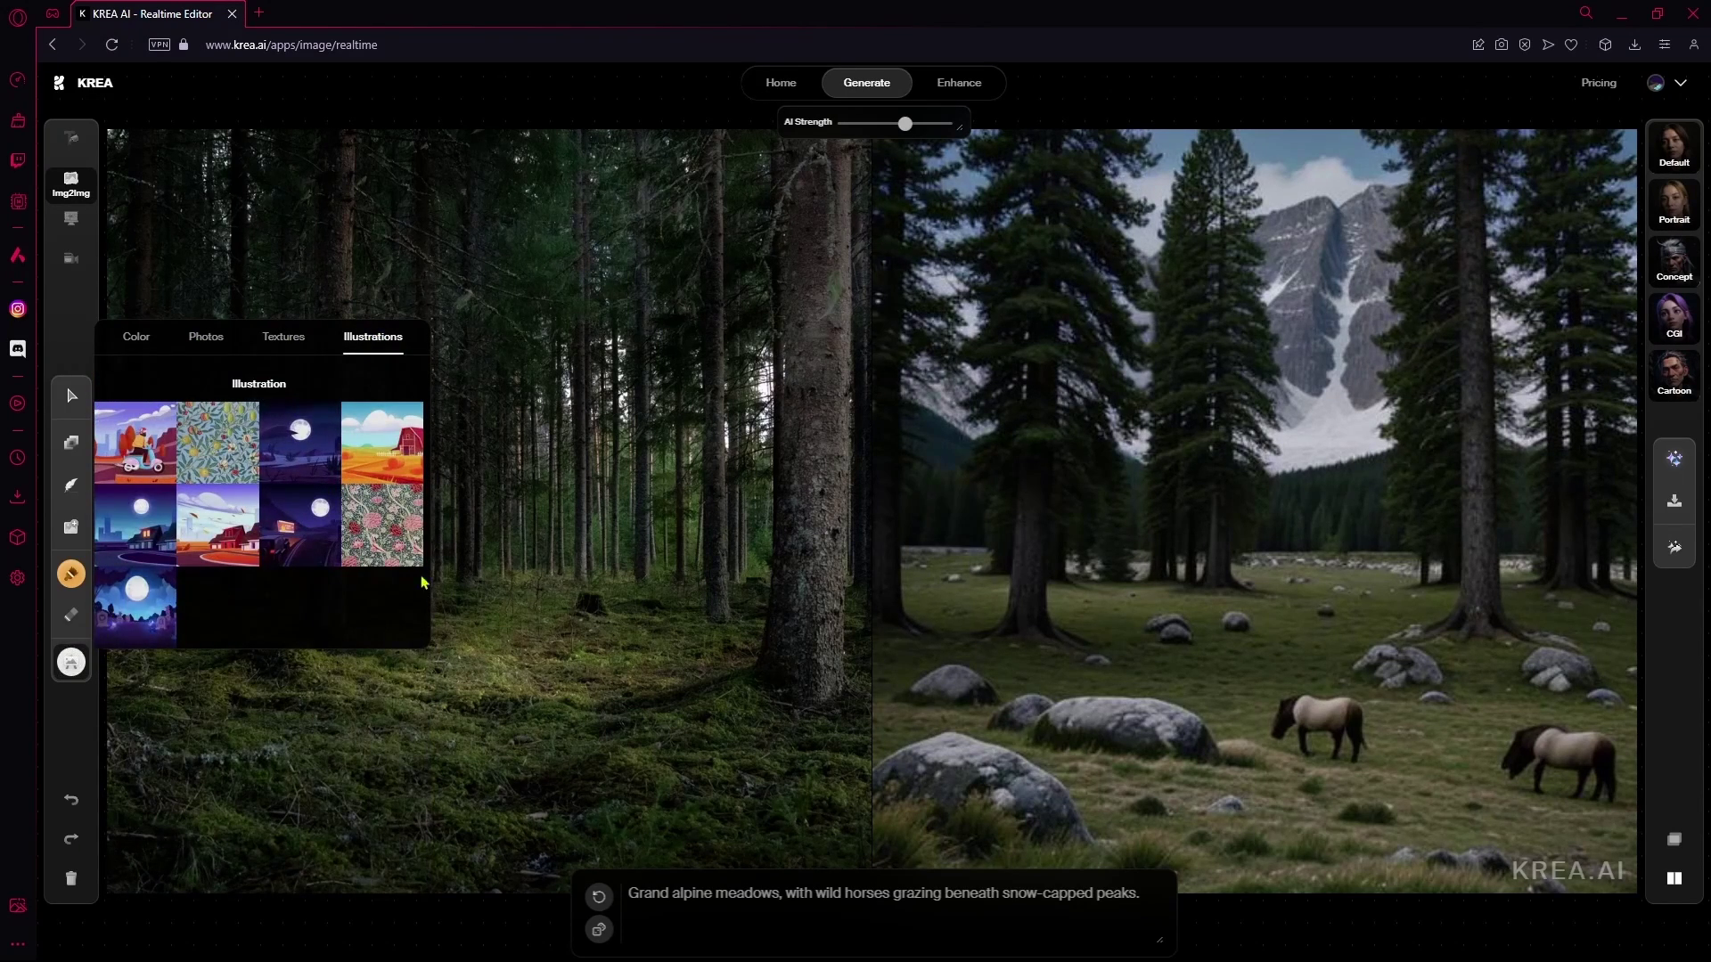
{"action": "left_click", "coordinate": [145, 609]}
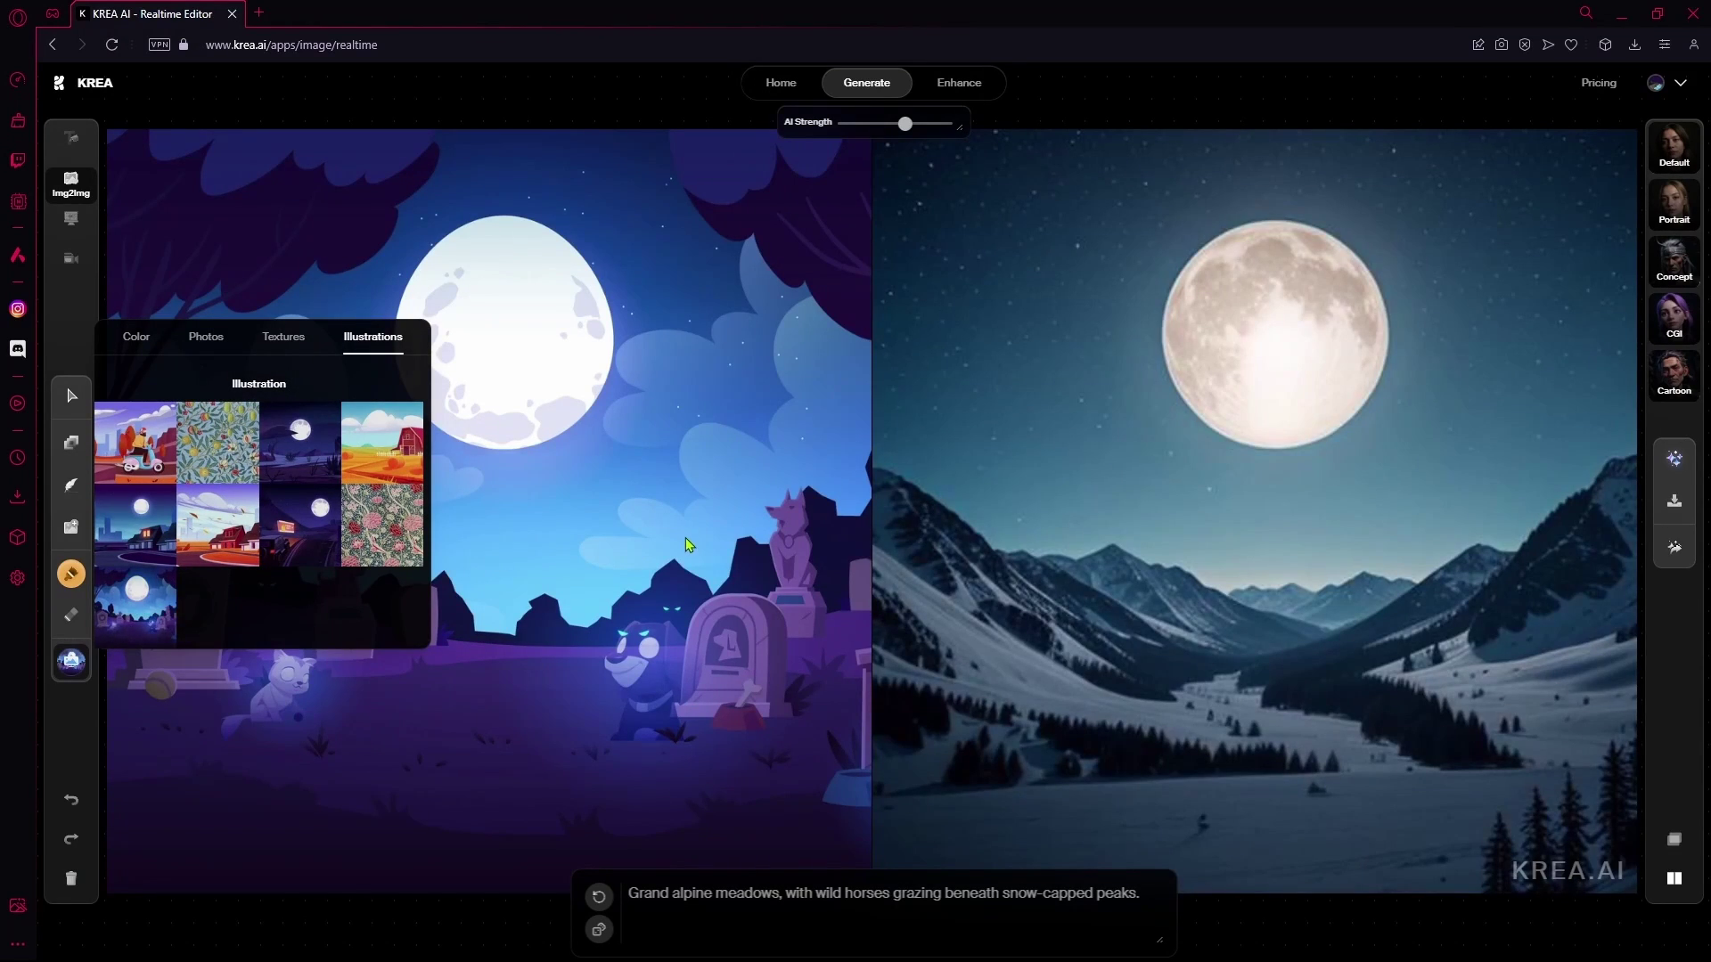
{"action": "left_click", "coordinate": [688, 542]}
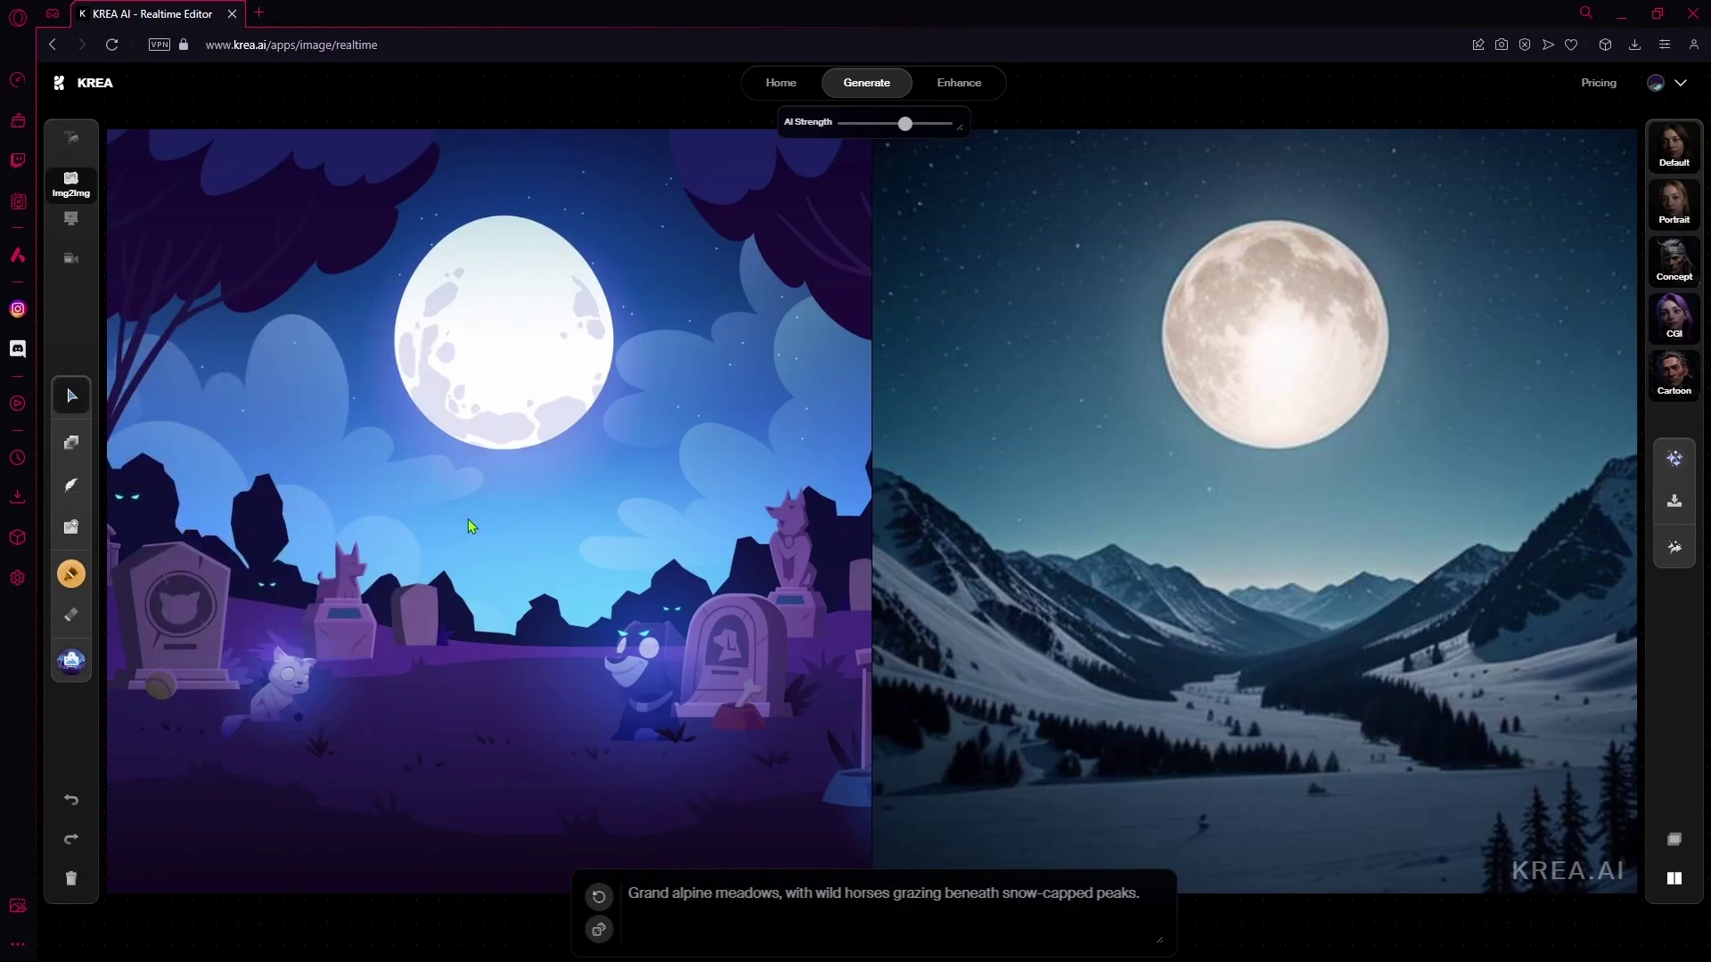
Draw a cyan triangle over the graveyard and adjust the AI strength
{"action": "left_click", "coordinate": [72, 446]}
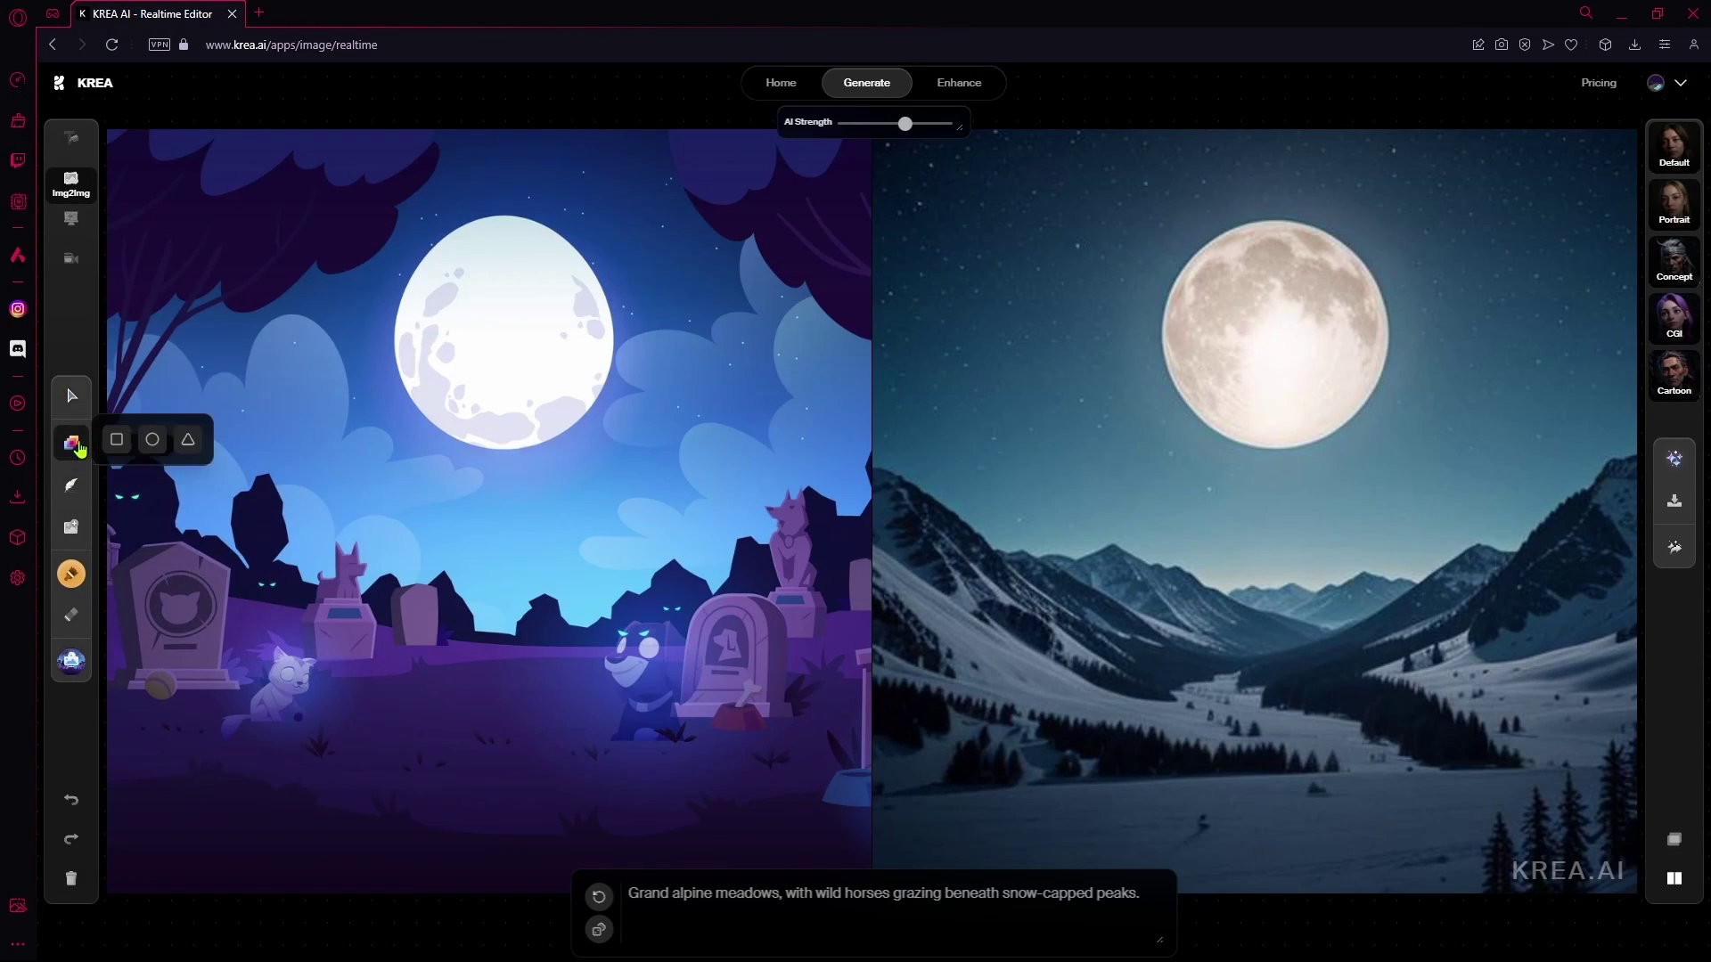
{"action": "left_click", "coordinate": [187, 442]}
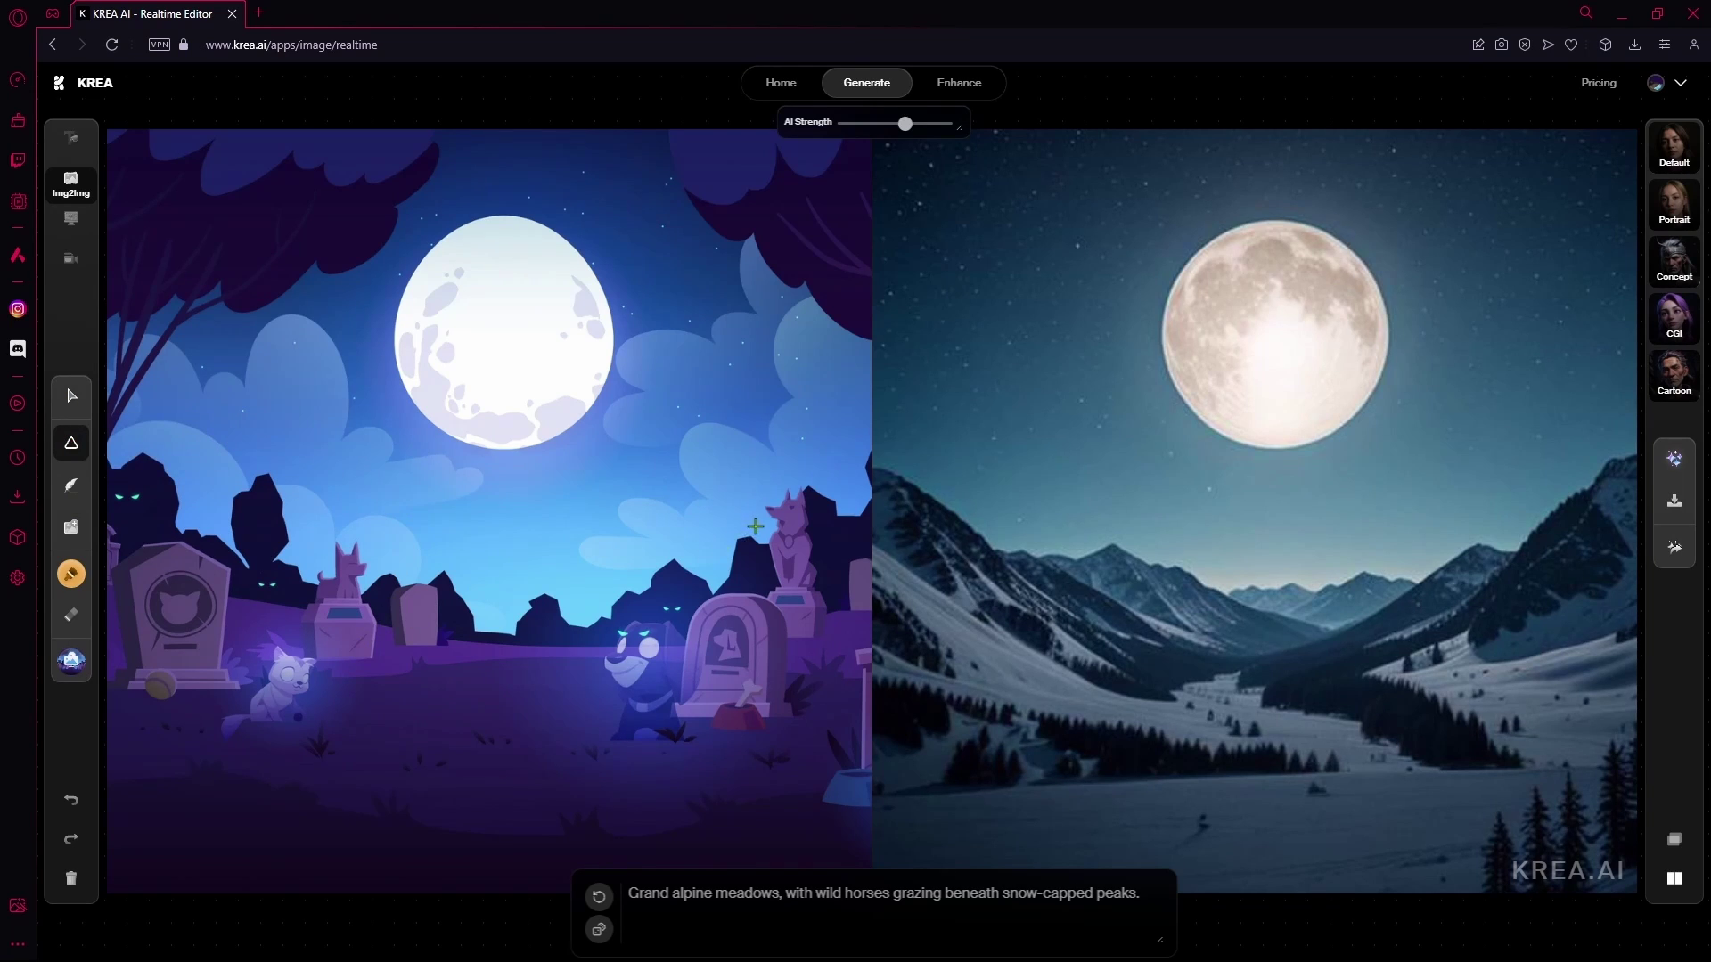
{"action": "left_click_drag", "start_coordinate": [756, 527], "coordinate": [536, 739]}
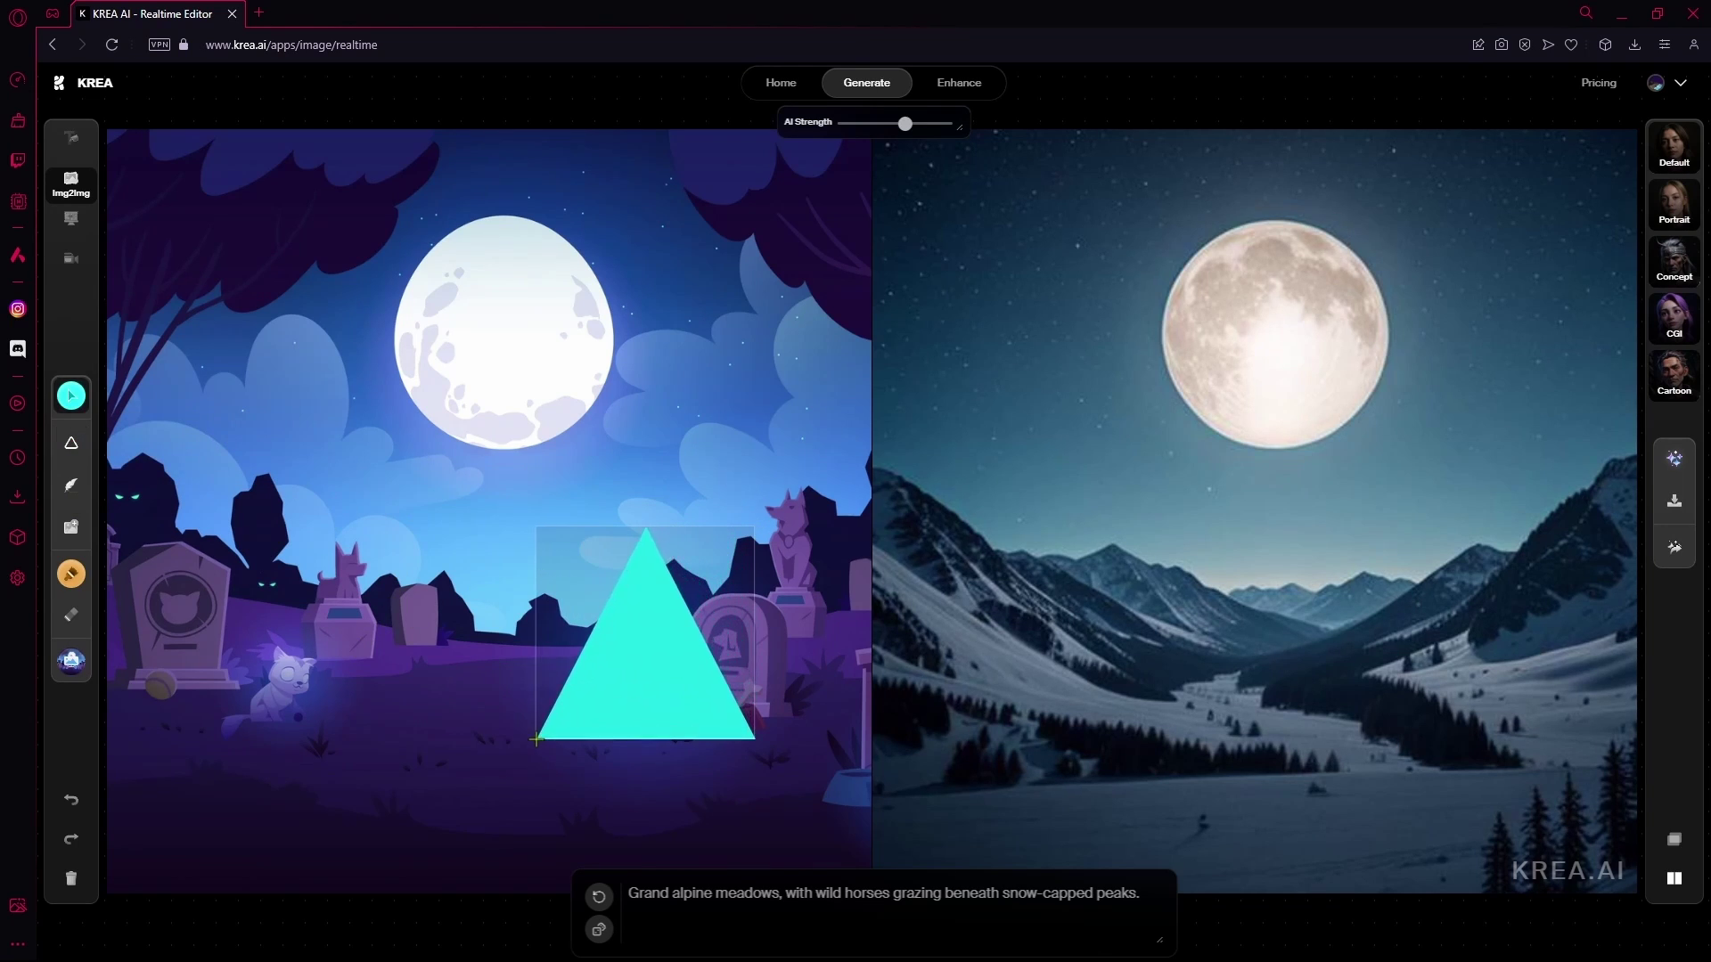
{"action": "left_click_drag", "start_coordinate": [692, 681], "coordinate": [793, 693]}
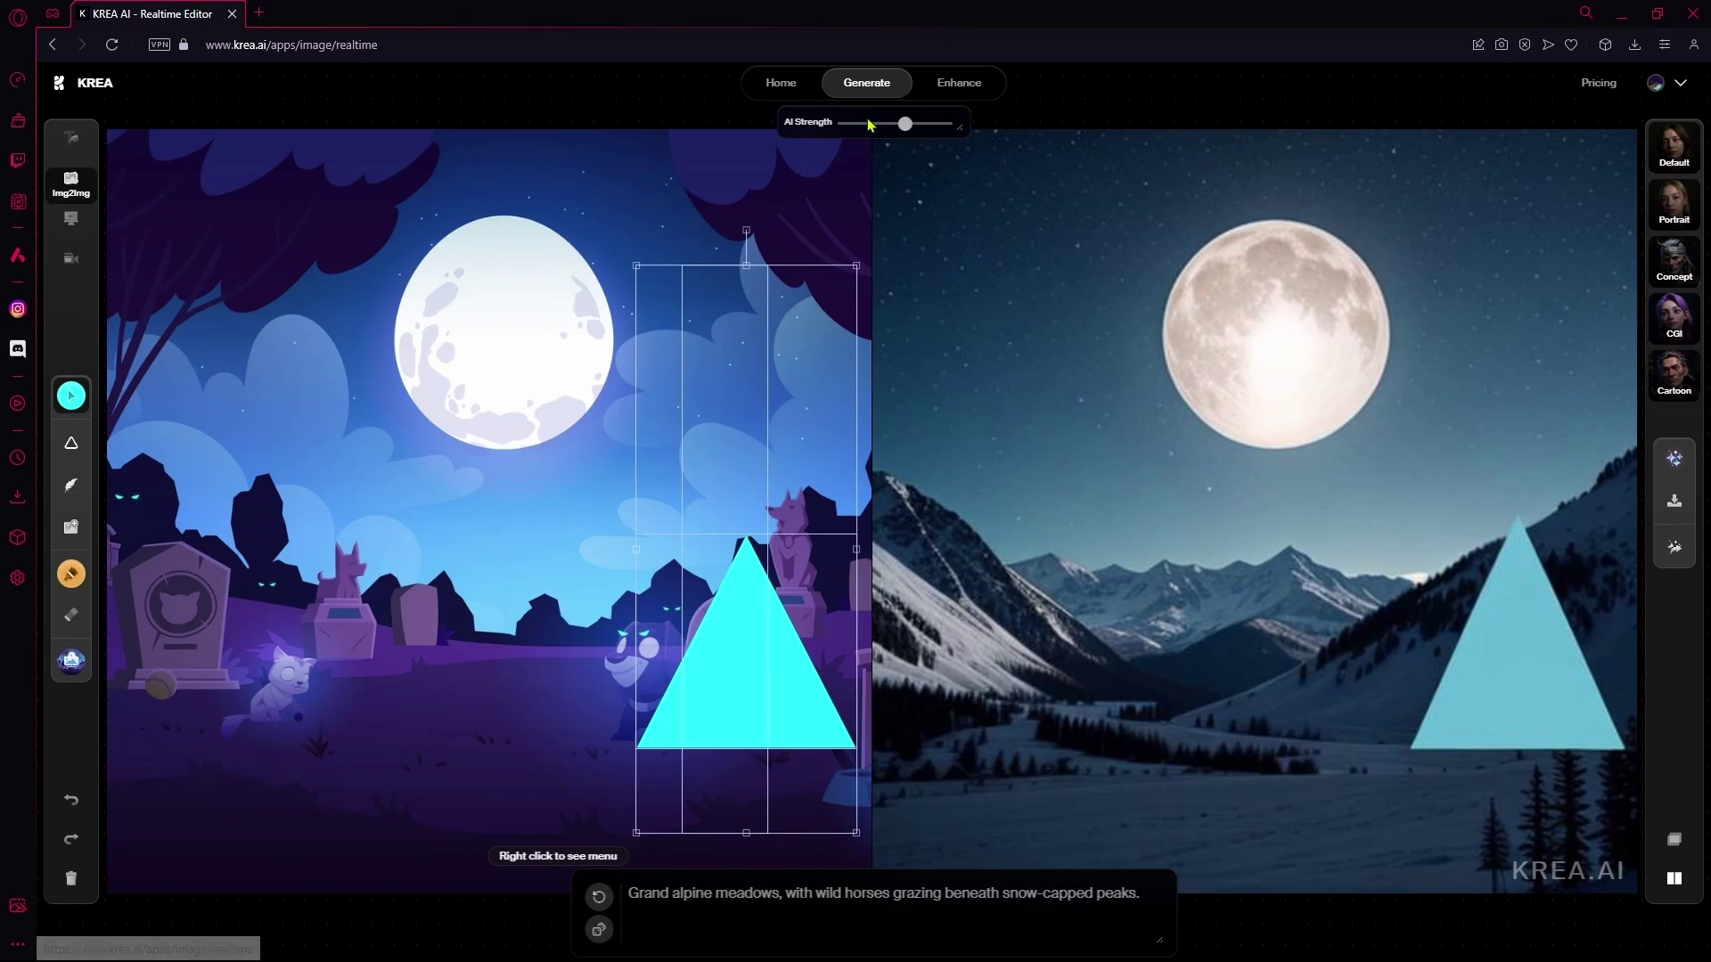
{"action": "left_click_drag", "start_coordinate": [905, 123], "coordinate": [945, 123]}
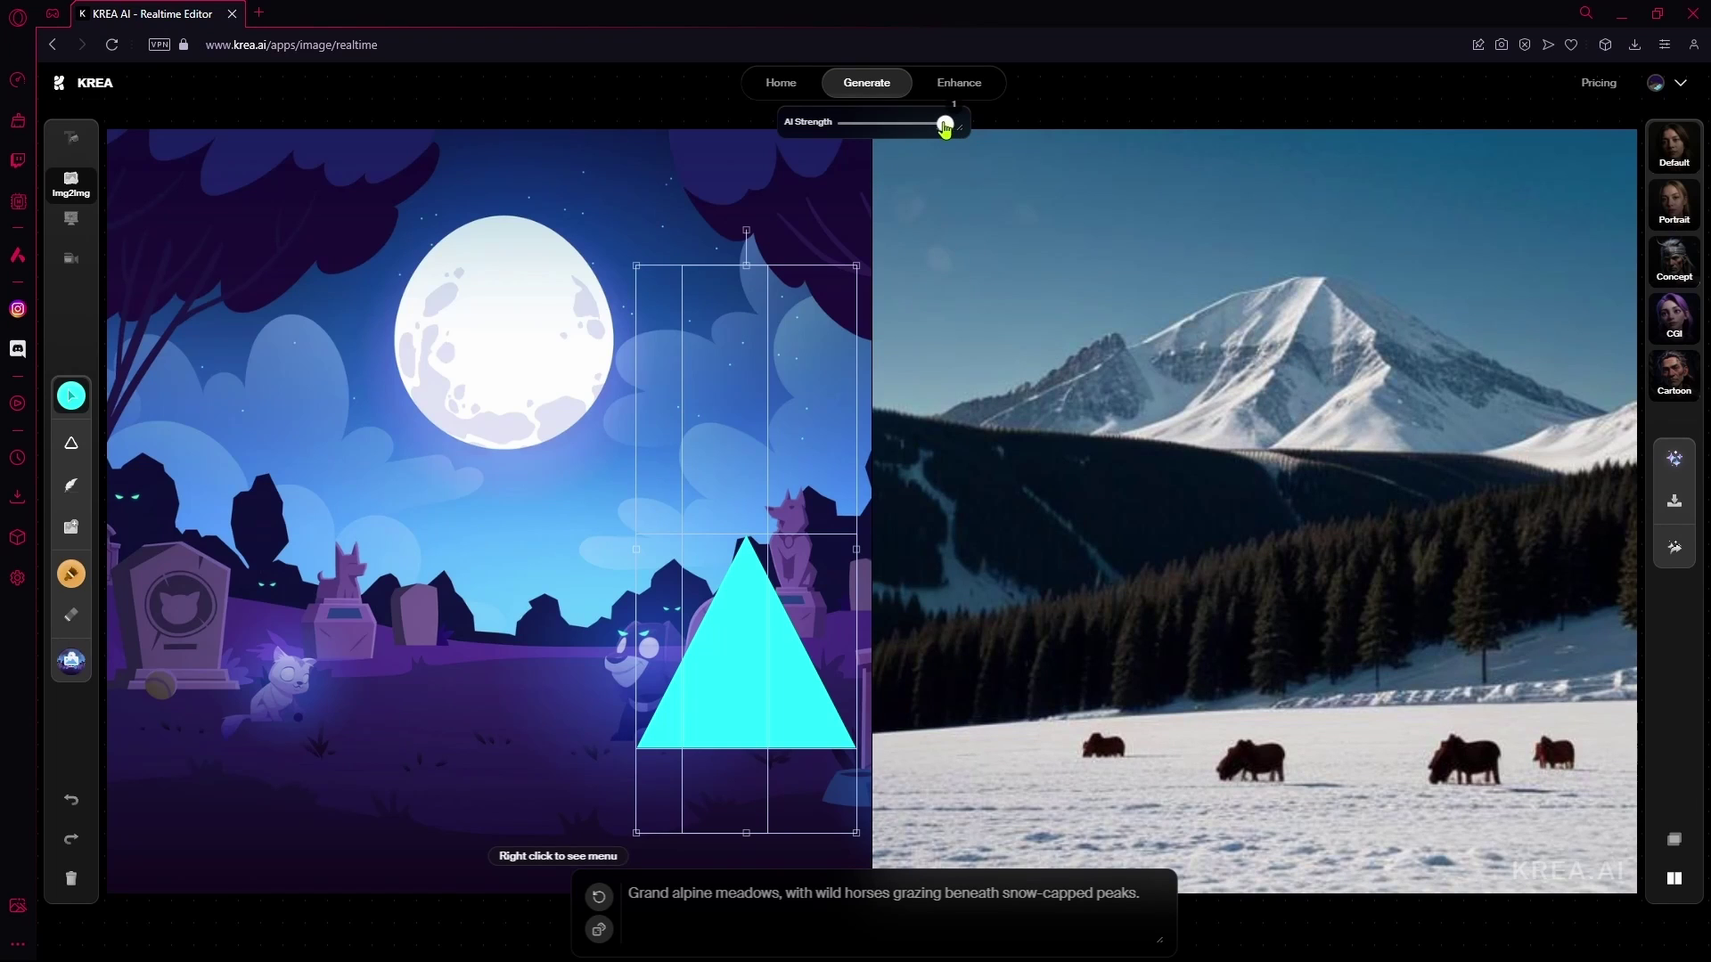
{"action": "left_click_drag", "start_coordinate": [945, 124], "coordinate": [929, 124]}
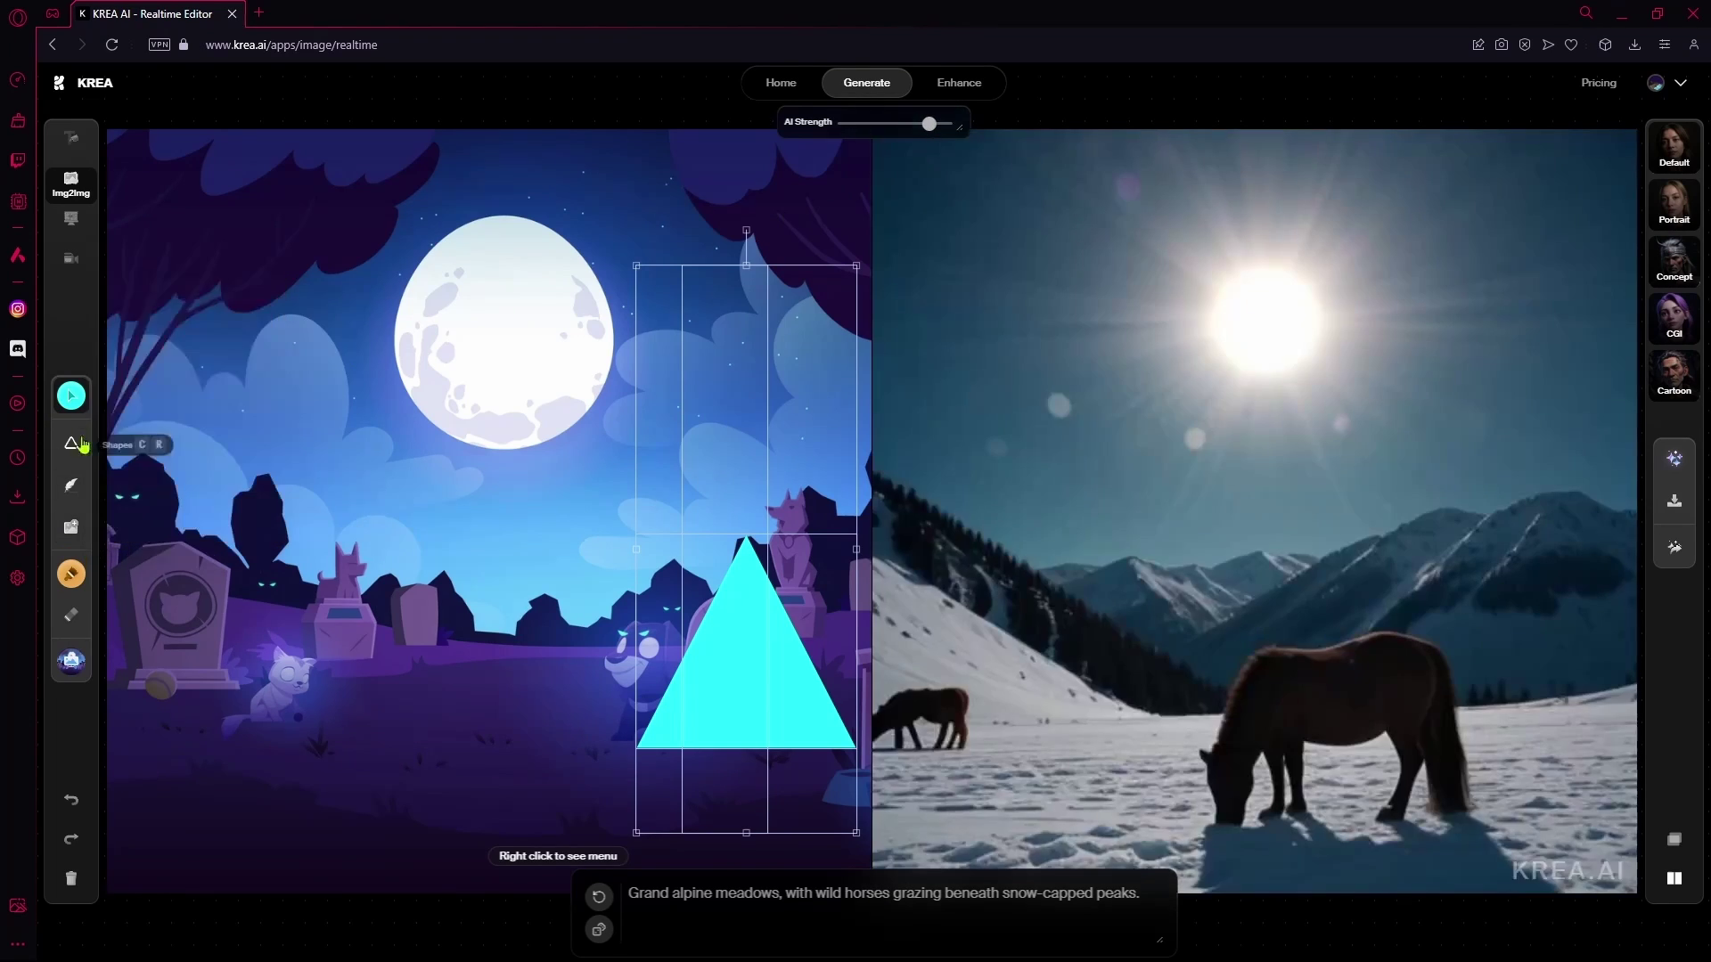
Undo the triangle's move and clear everything from the input canvas
{"action": "left_click", "coordinate": [71, 396]}
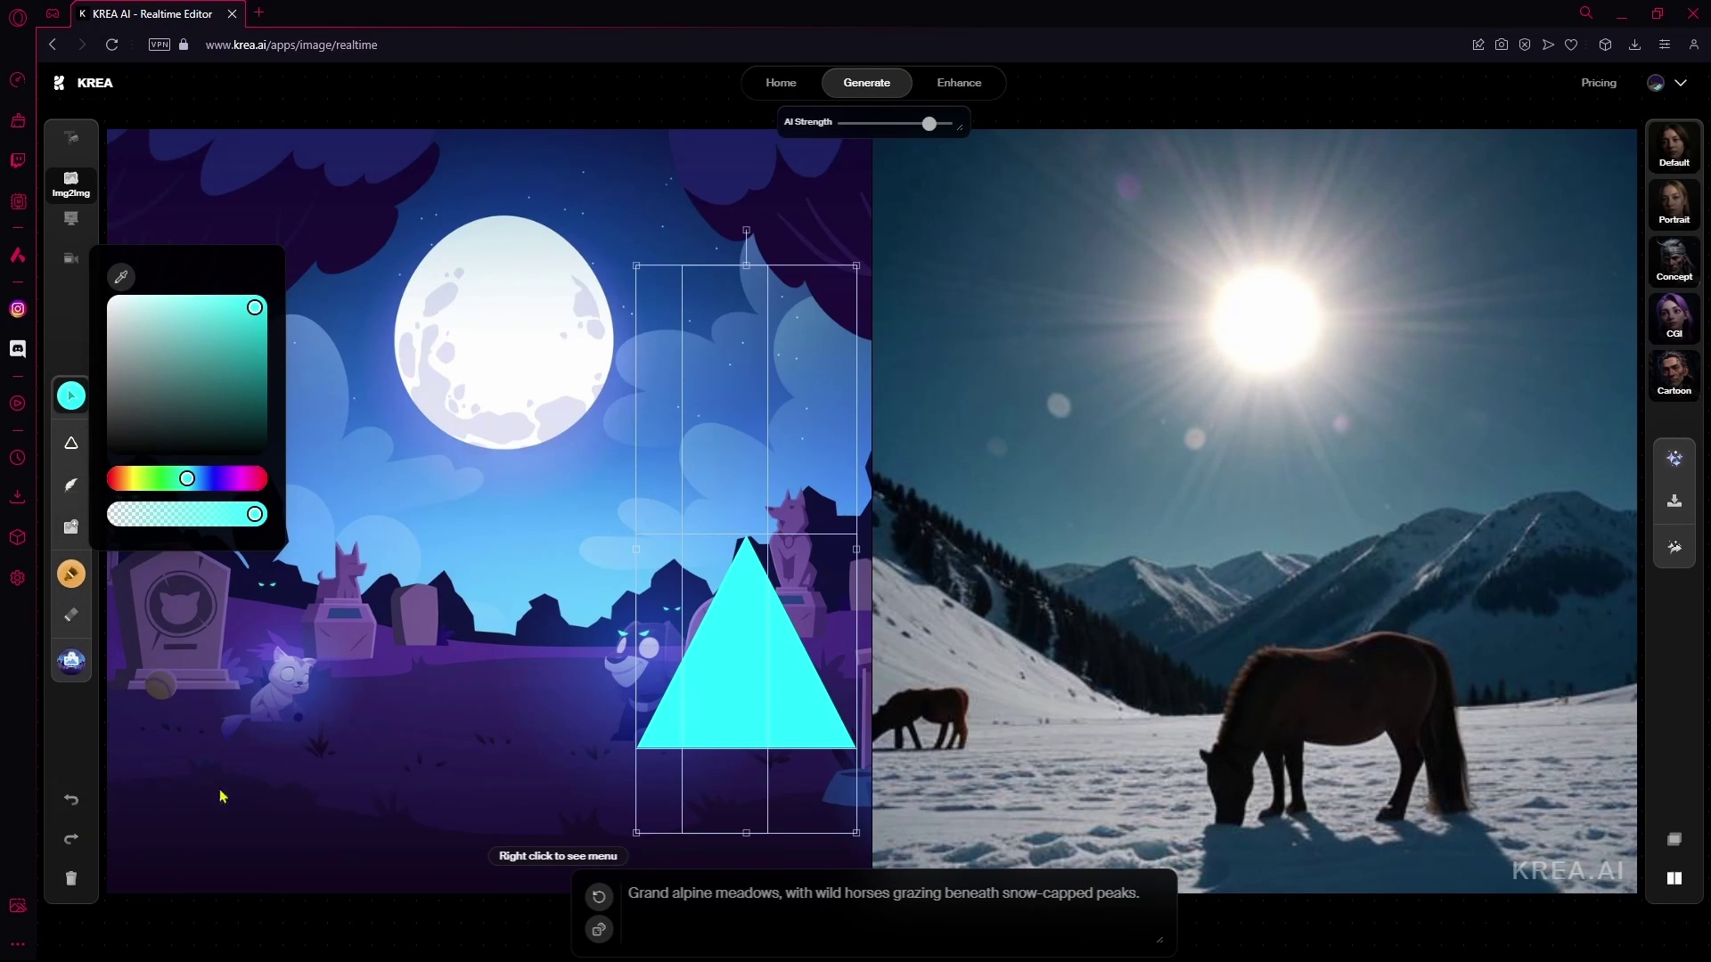
{"action": "left_click", "coordinate": [71, 801]}
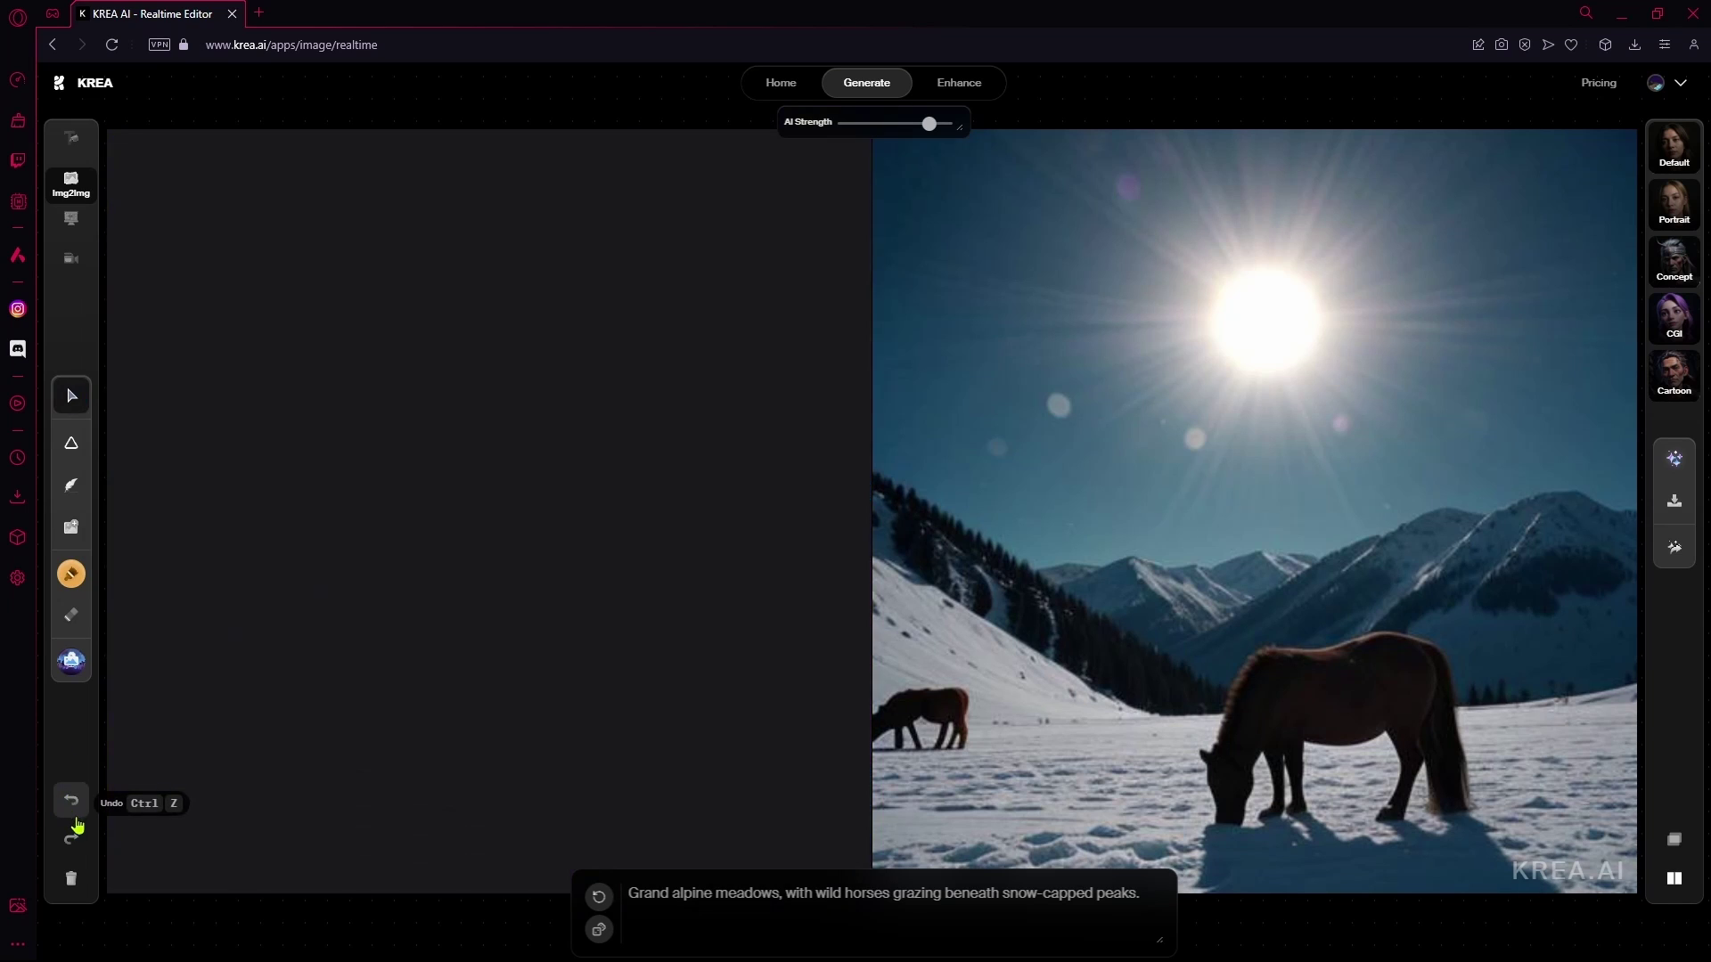
{"action": "left_click", "coordinate": [73, 878]}
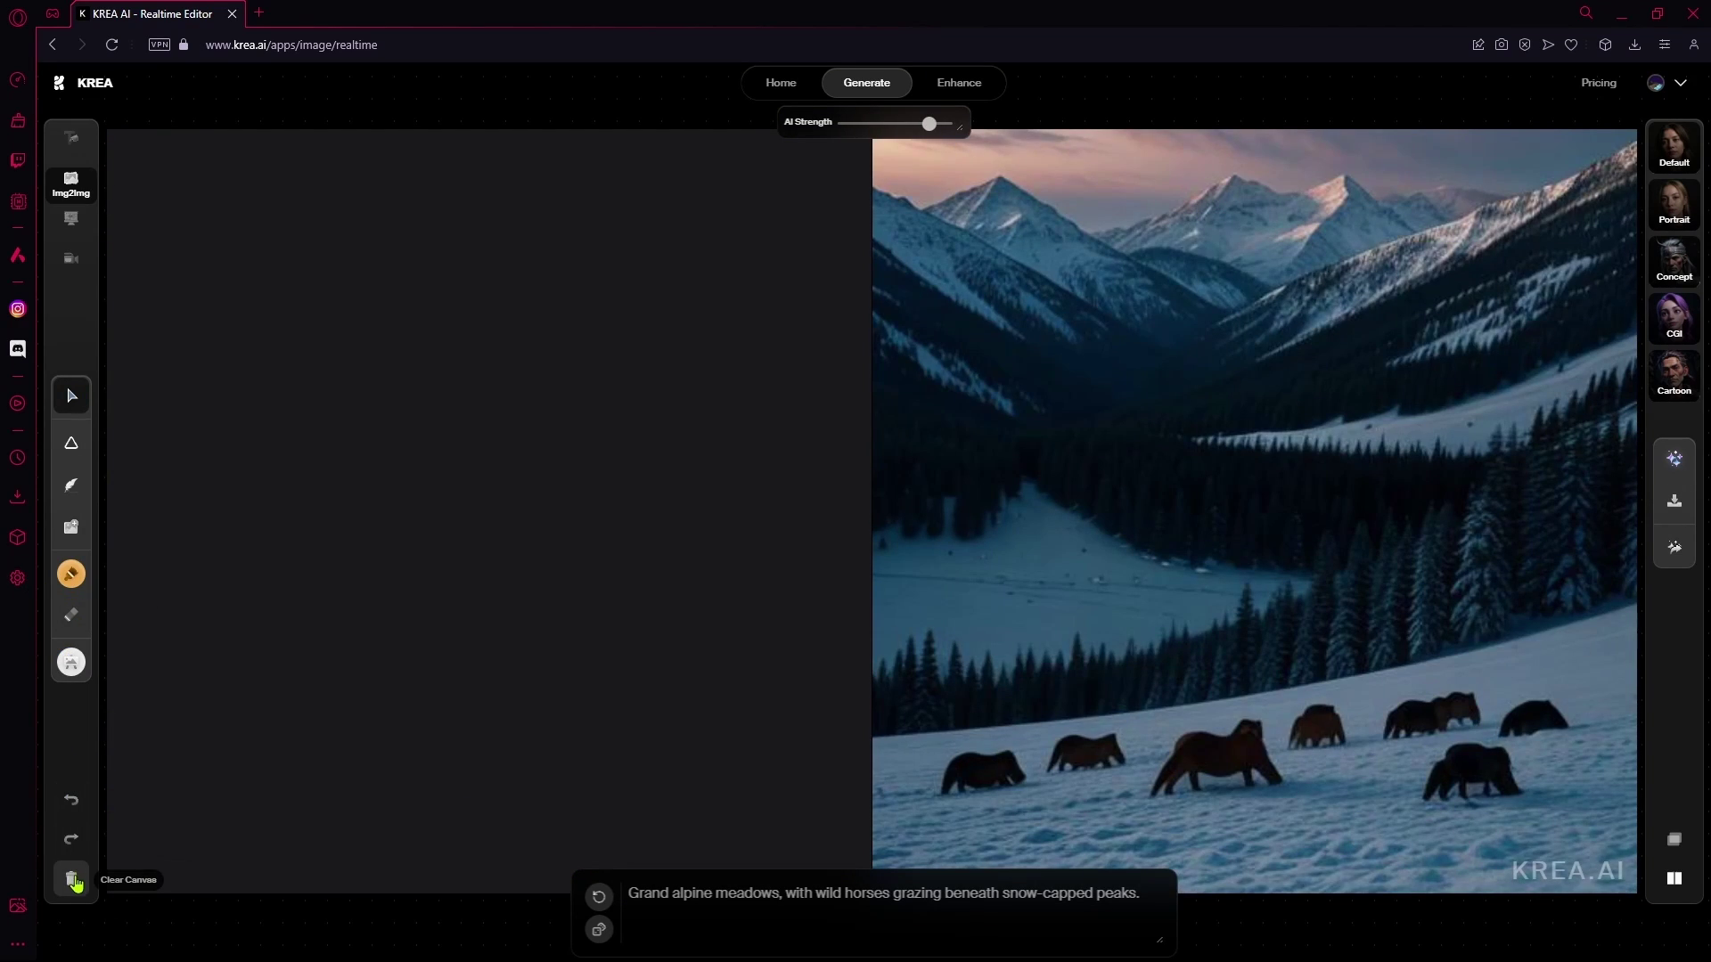
Switch input from Text2Img through Screen2Img to Camera, answering the camera permission prompt
{"action": "left_click", "coordinate": [74, 150]}
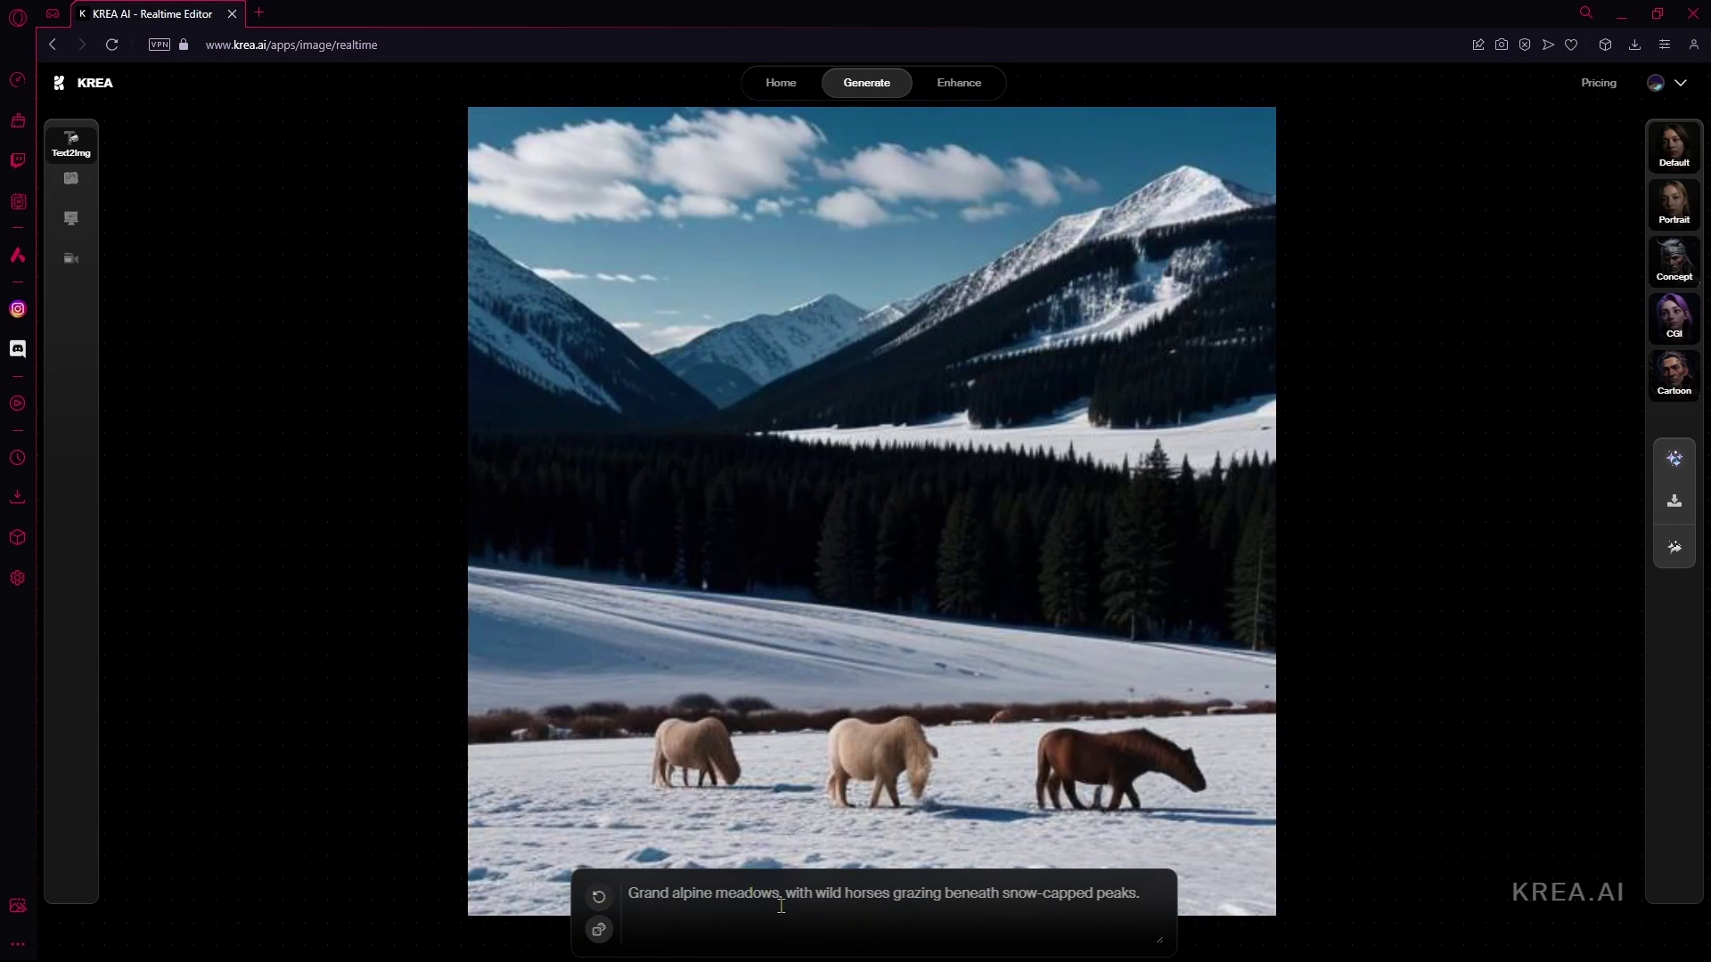
{"action": "triple_click", "coordinate": [1031, 893]}
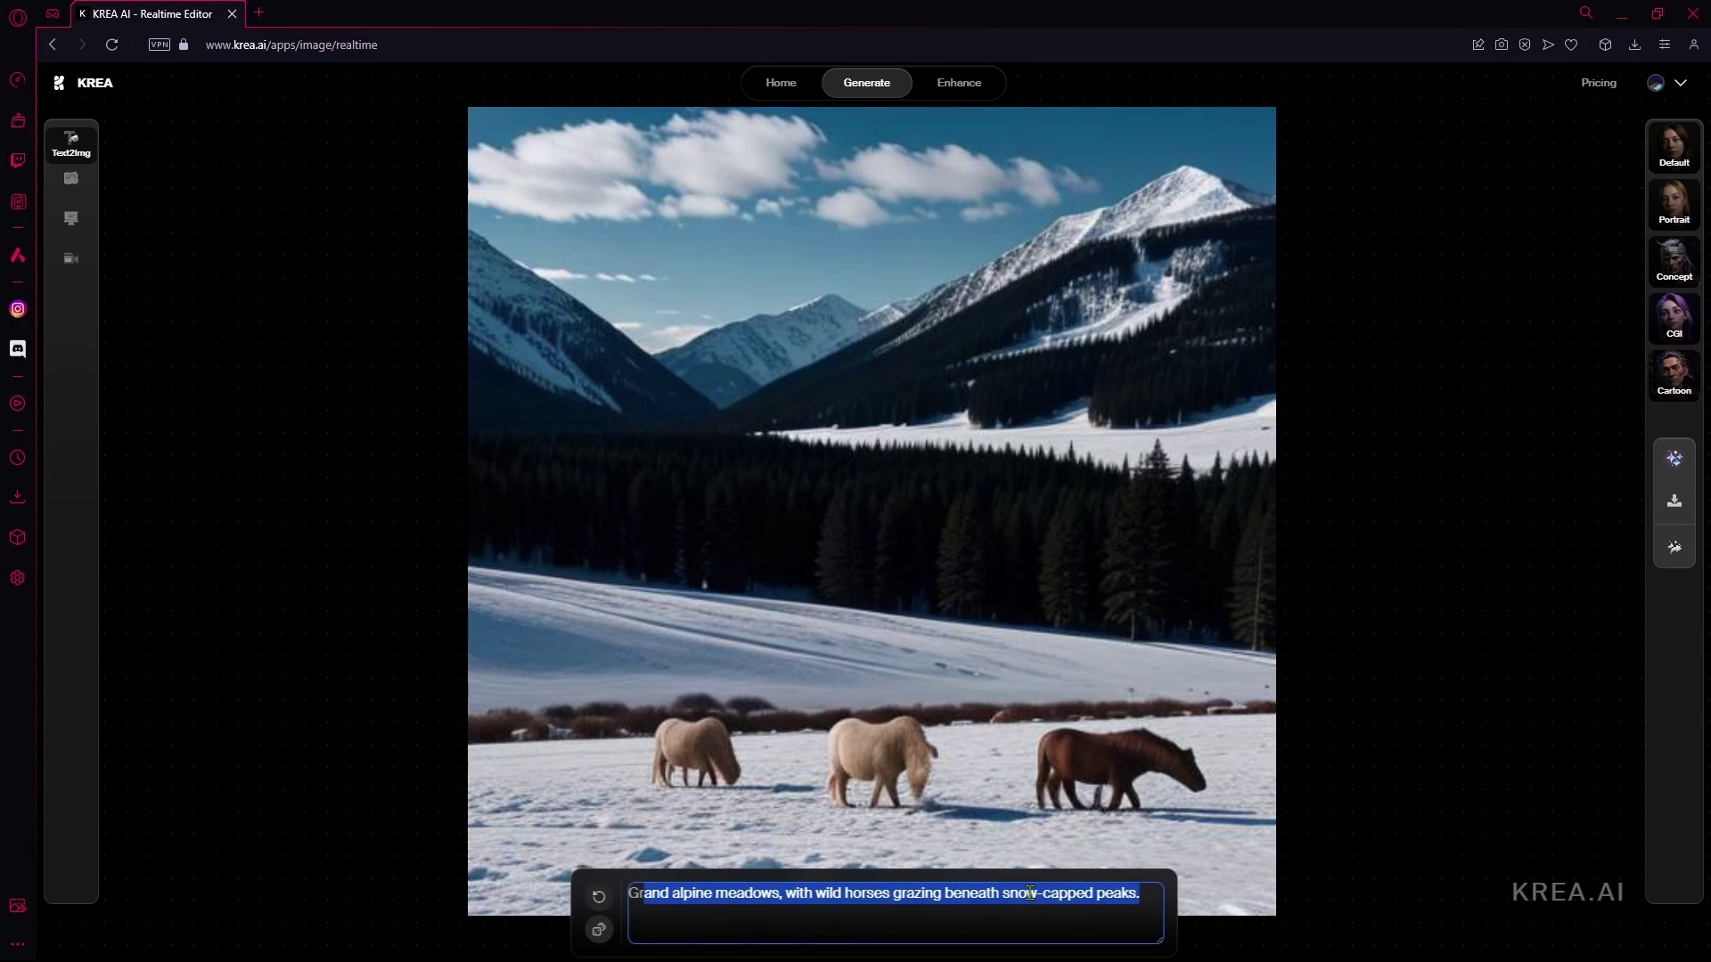
{"action": "left_click", "coordinate": [92, 229]}
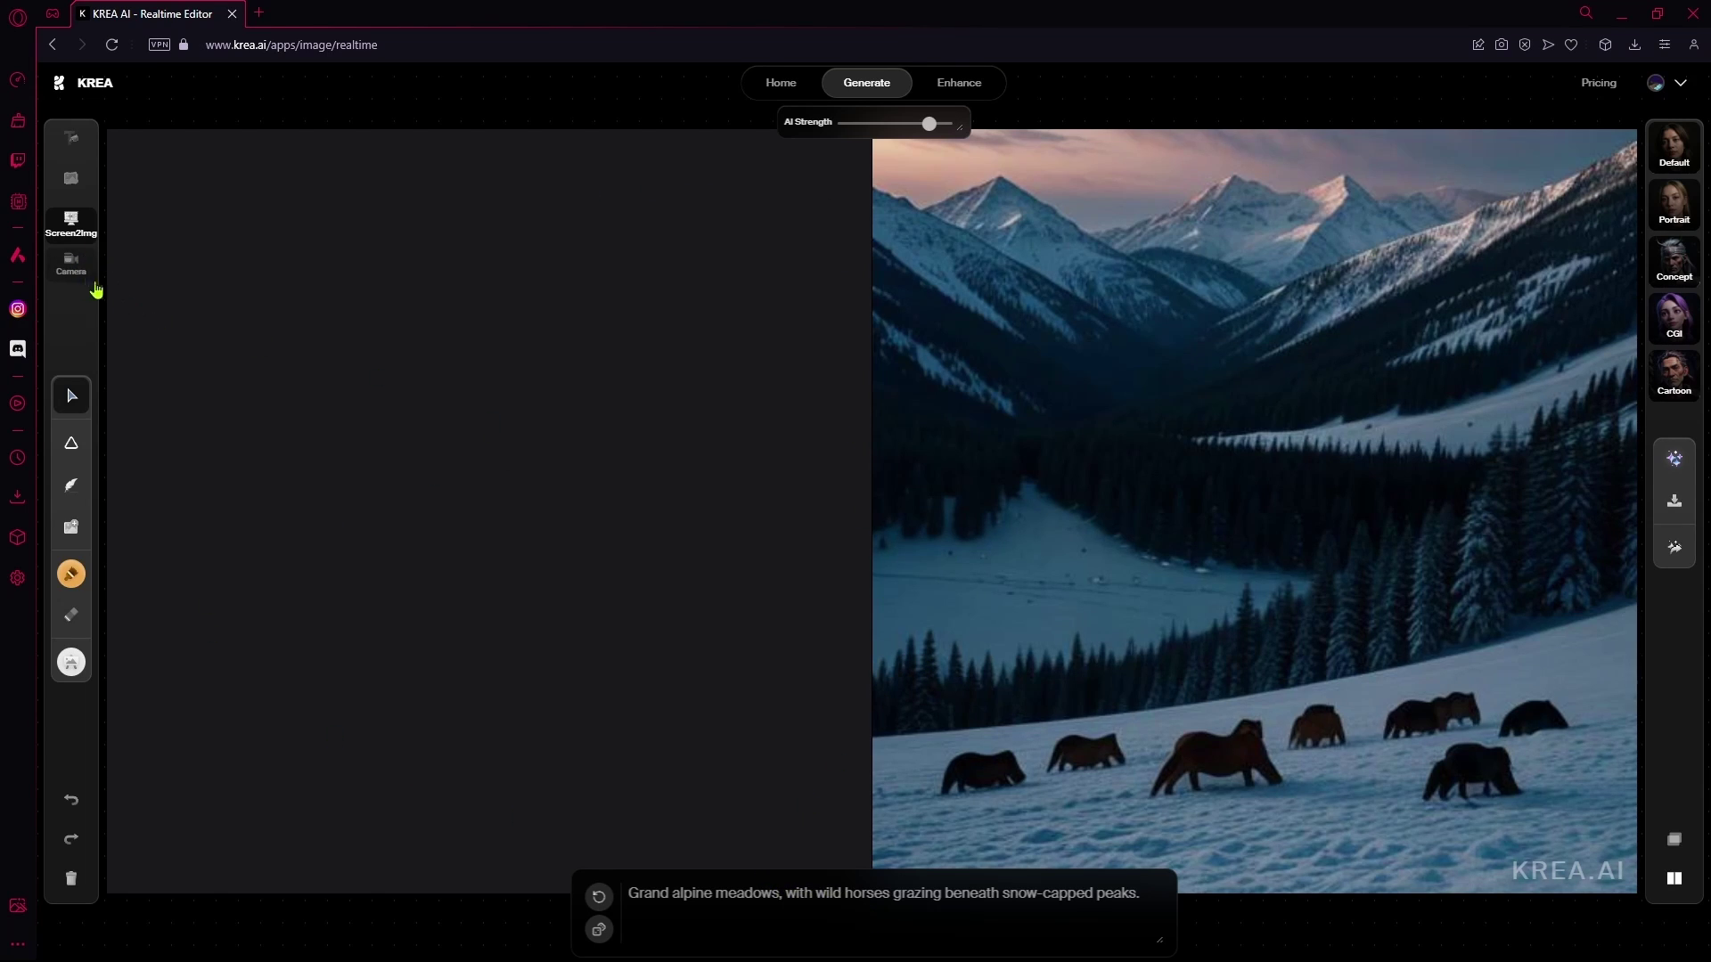
{"action": "left_click", "coordinate": [74, 261]}
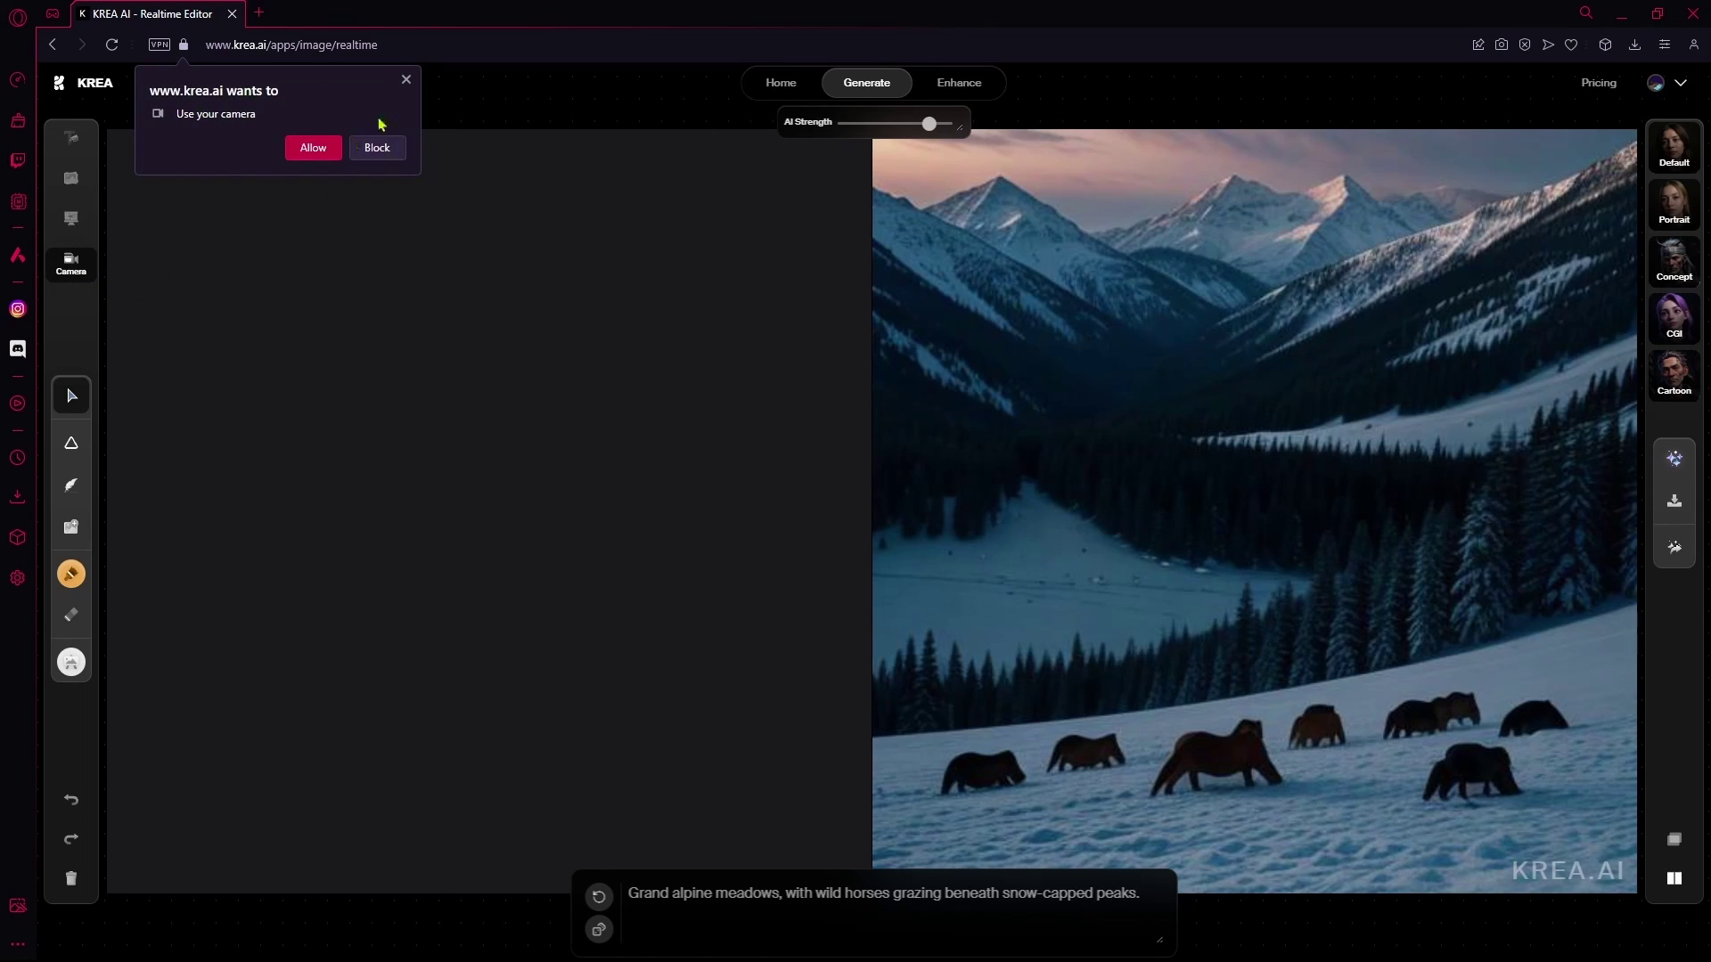
{"action": "left_click", "coordinate": [406, 80]}
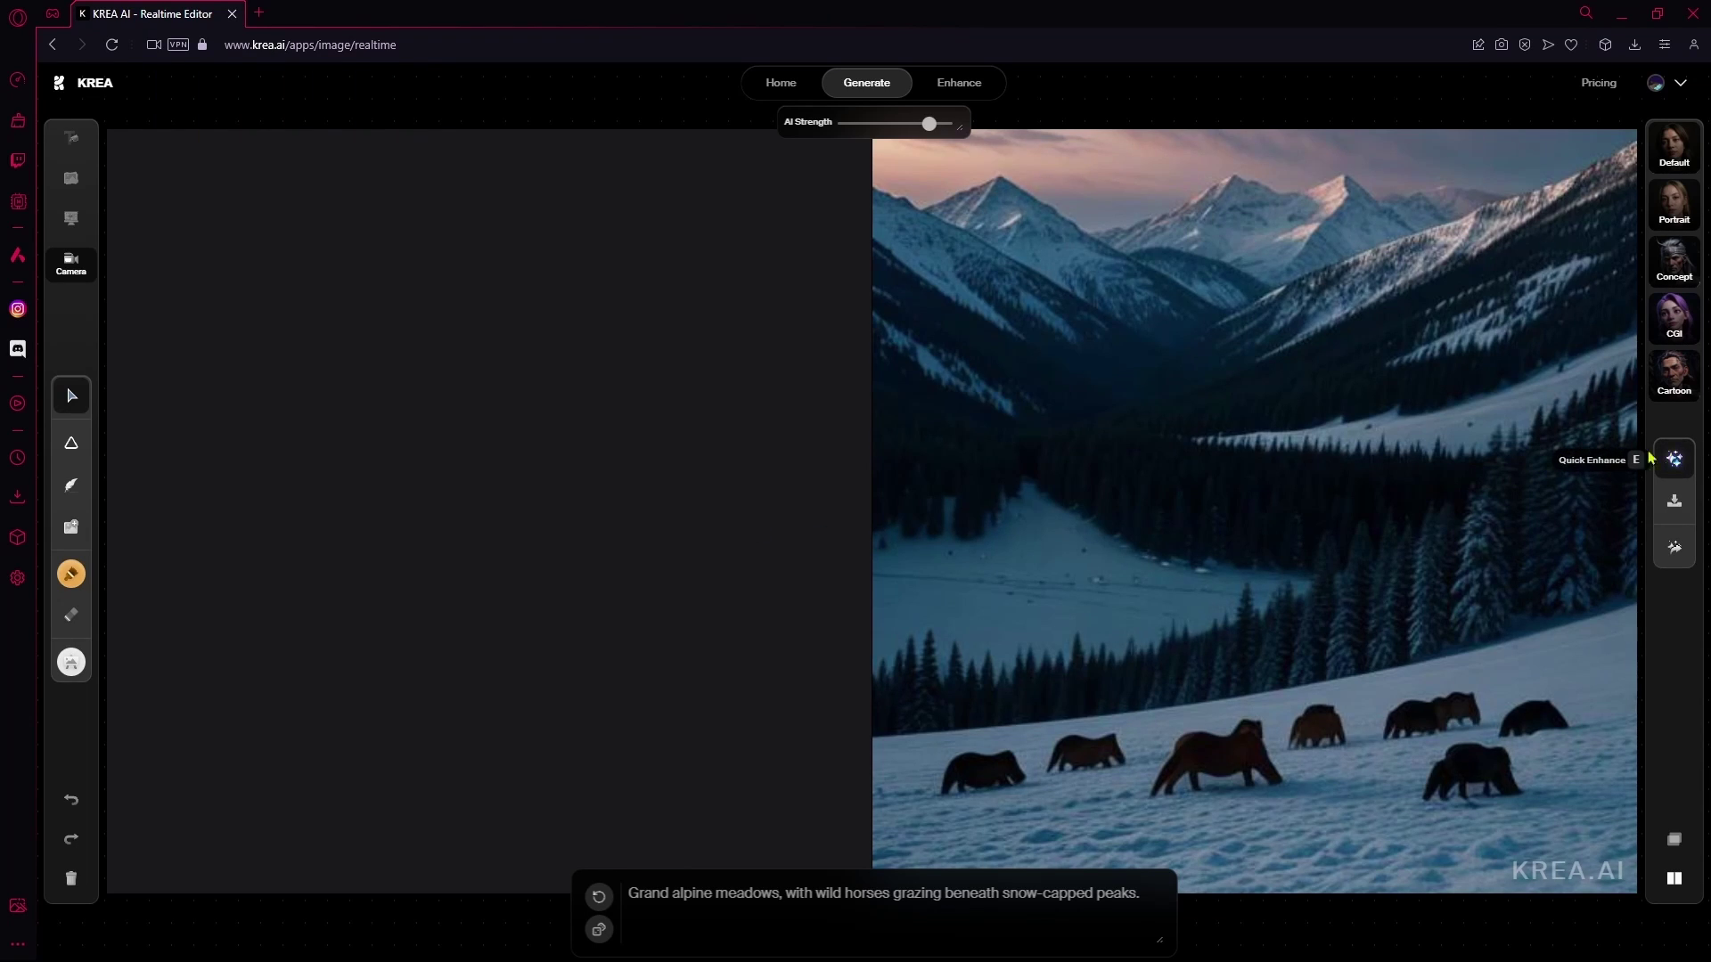
Draw a large cyan oval, then Quick Enhance and download the resulting image
{"action": "left_click", "coordinate": [72, 443]}
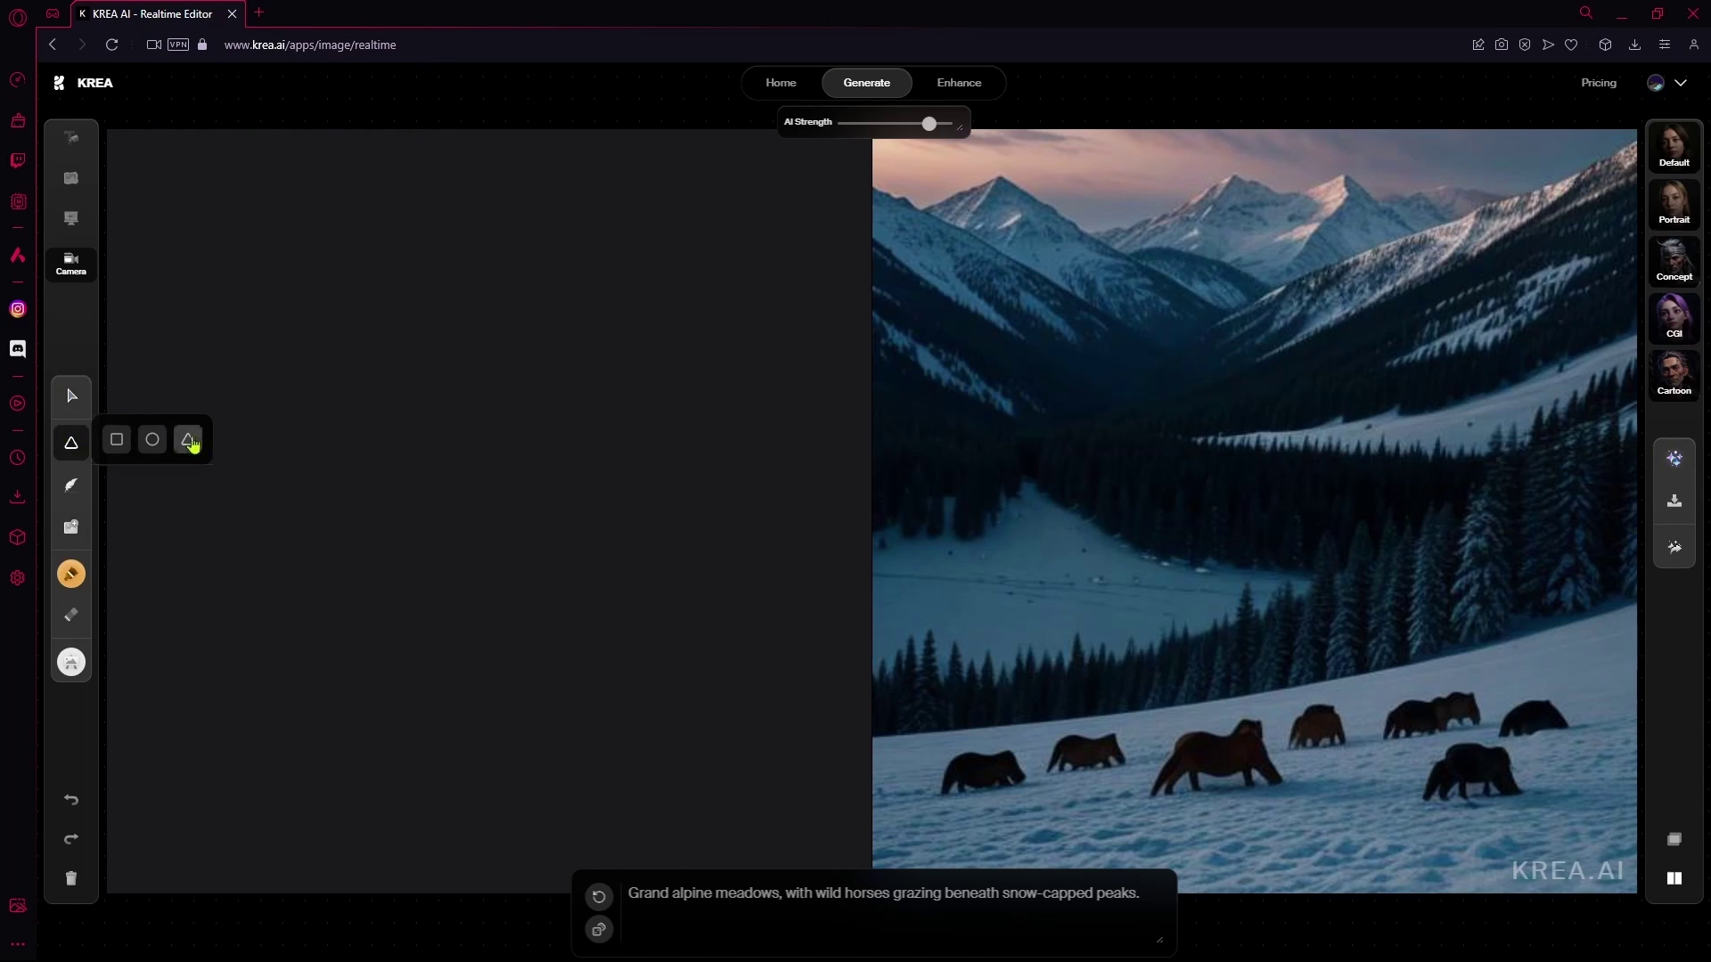
{"action": "left_click", "coordinate": [152, 439]}
{"action": "mouse_move", "coordinate": [184, 196]}
{"action": "left_mouse_down"}
{"action": "mouse_move", "coordinate": [920, 832]}
{"action": "mouse_move", "coordinate": [674, 765]}
{"action": "left_mouse_up"}
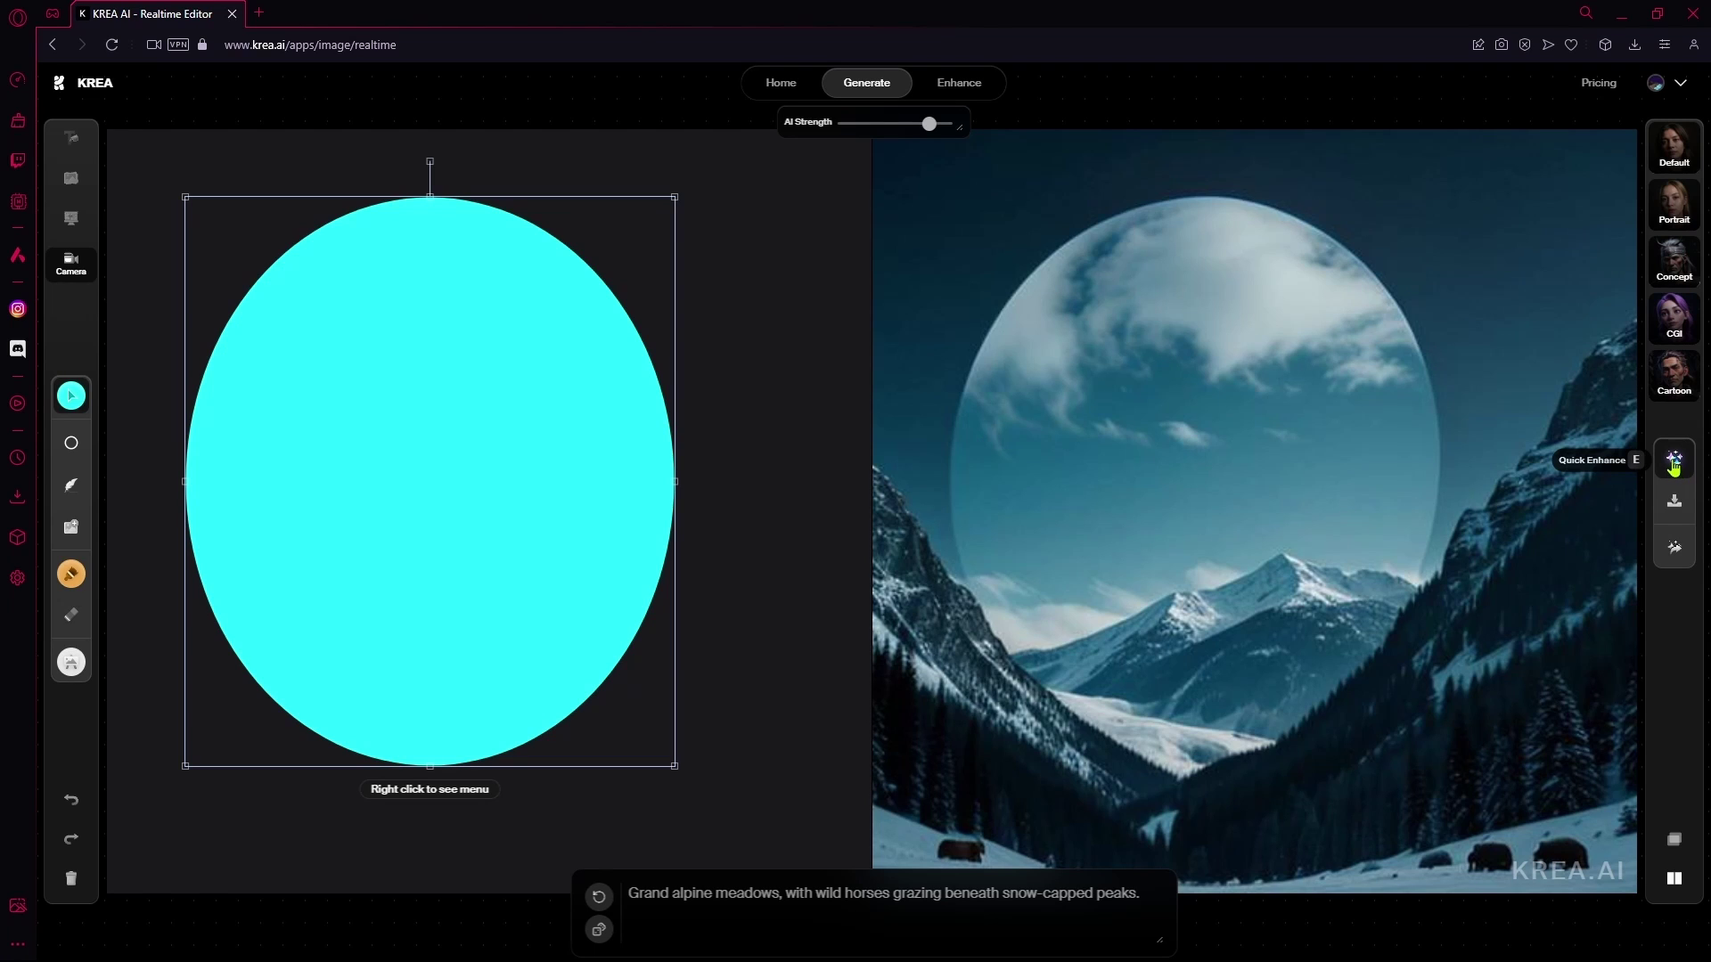
{"action": "left_click", "coordinate": [1673, 464]}
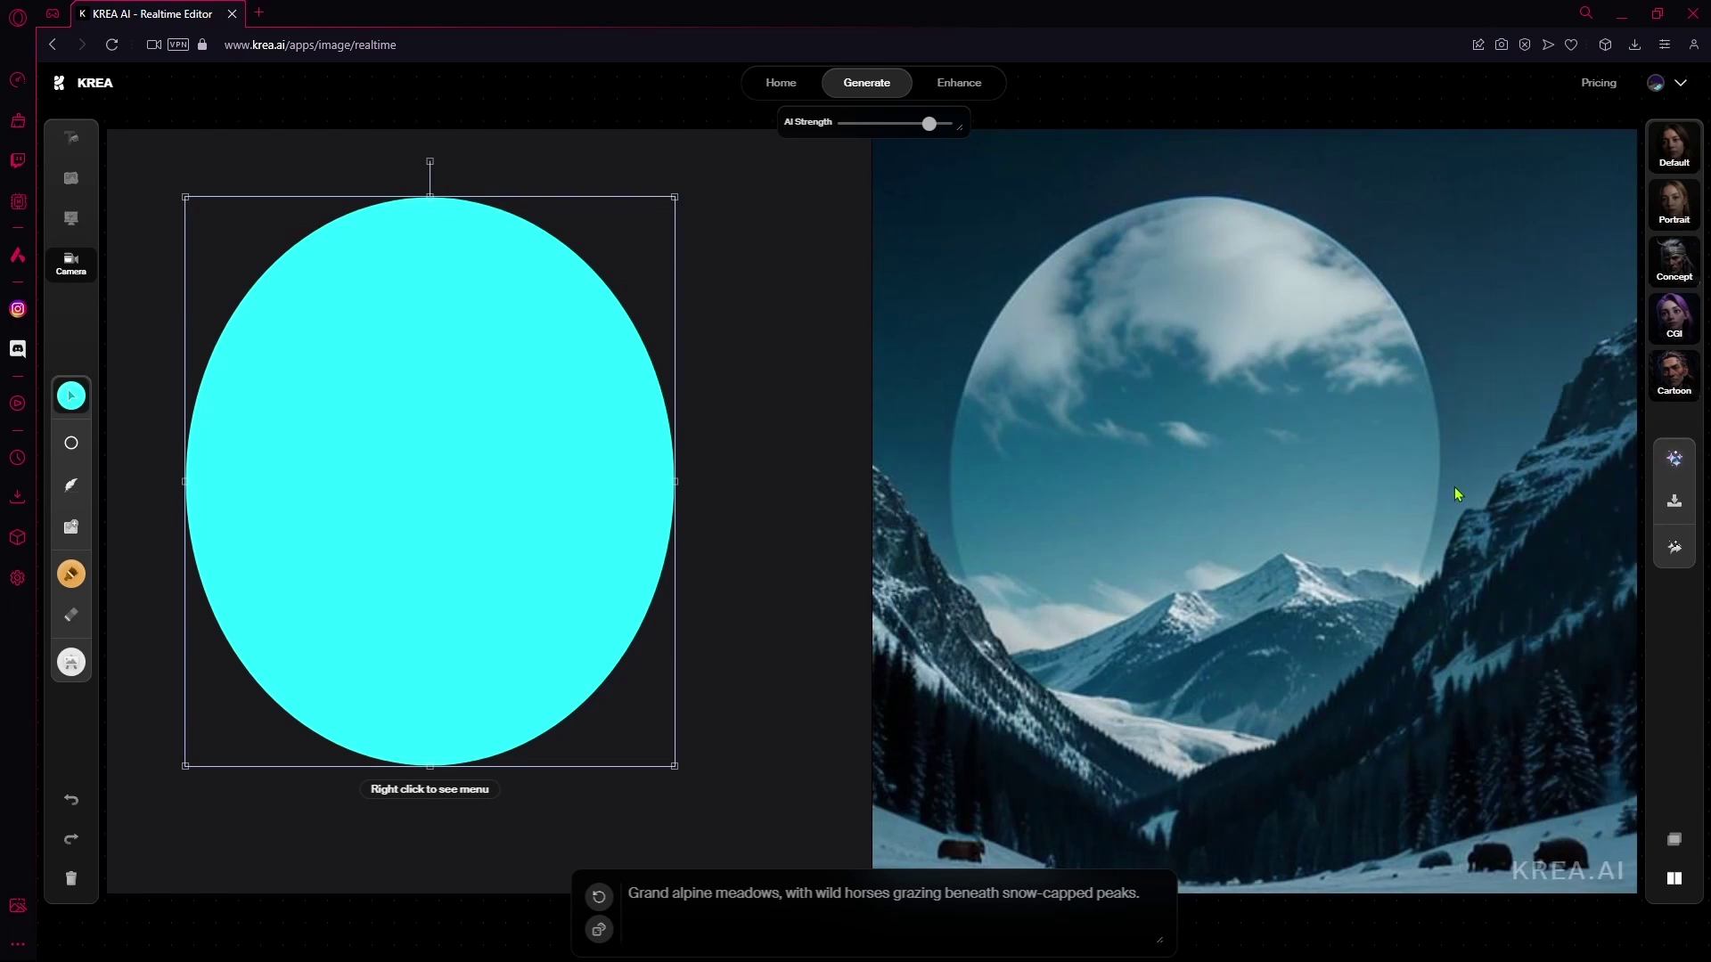
{"action": "left_click", "coordinate": [1676, 504]}
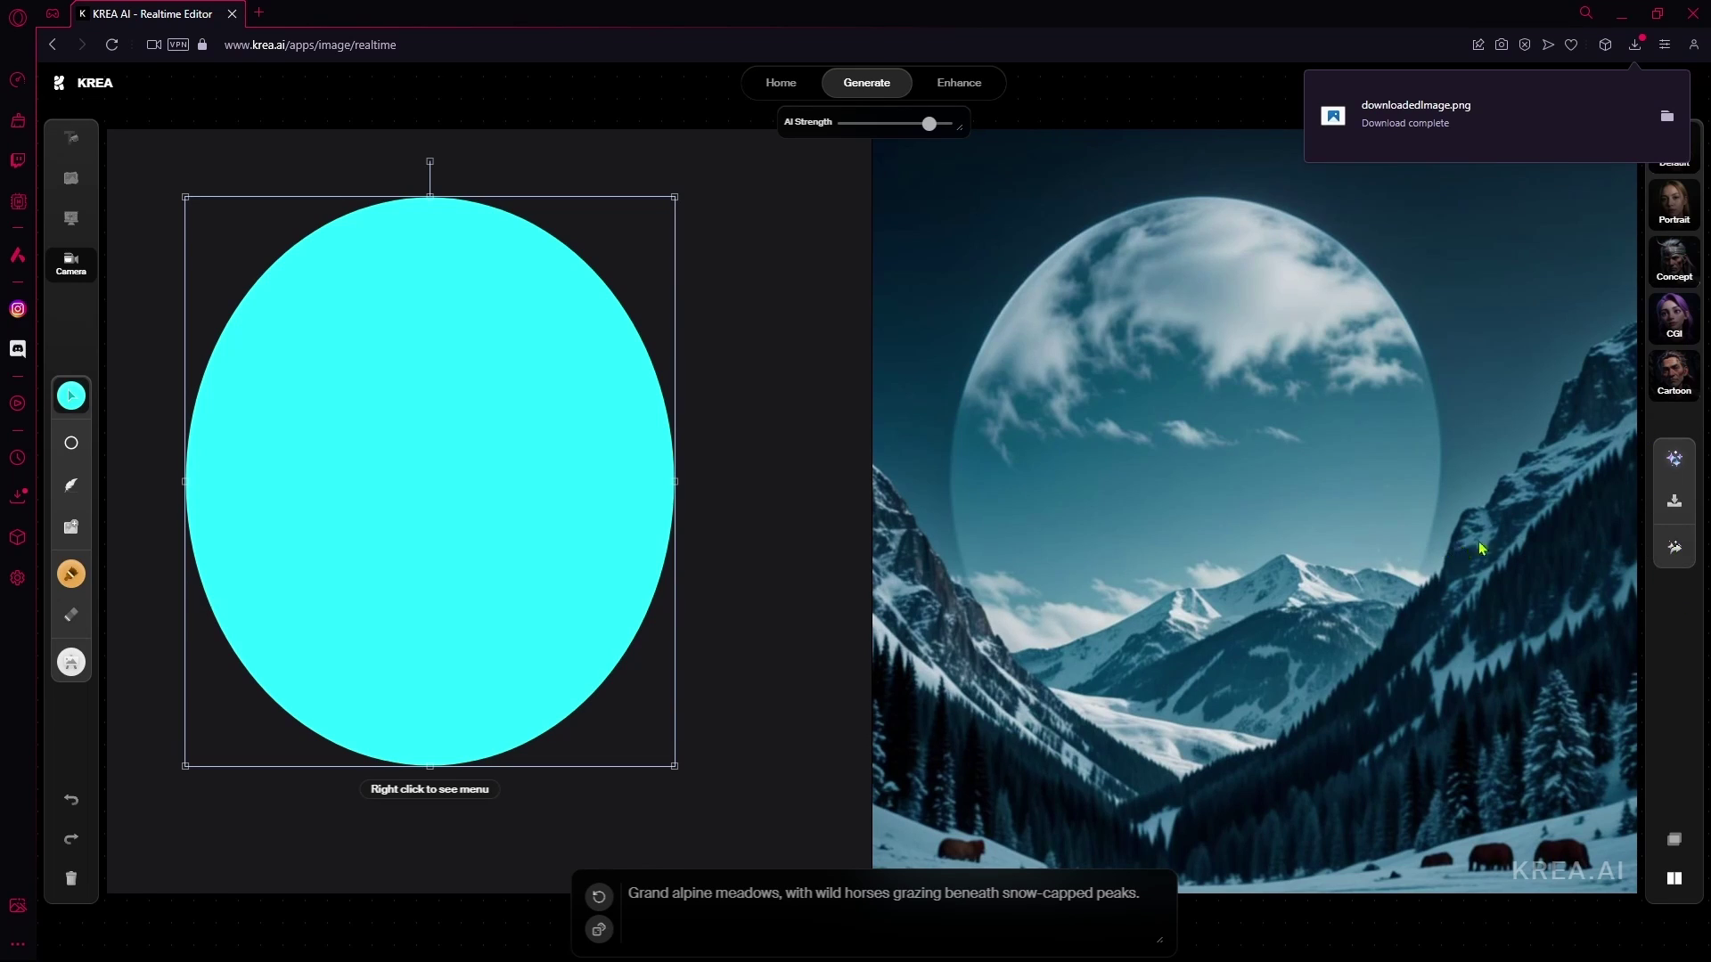
Send the moon-over-peaks image to Enhance & Upscale and review its 2048×2048 settings
{"action": "left_click", "coordinate": [1674, 548]}
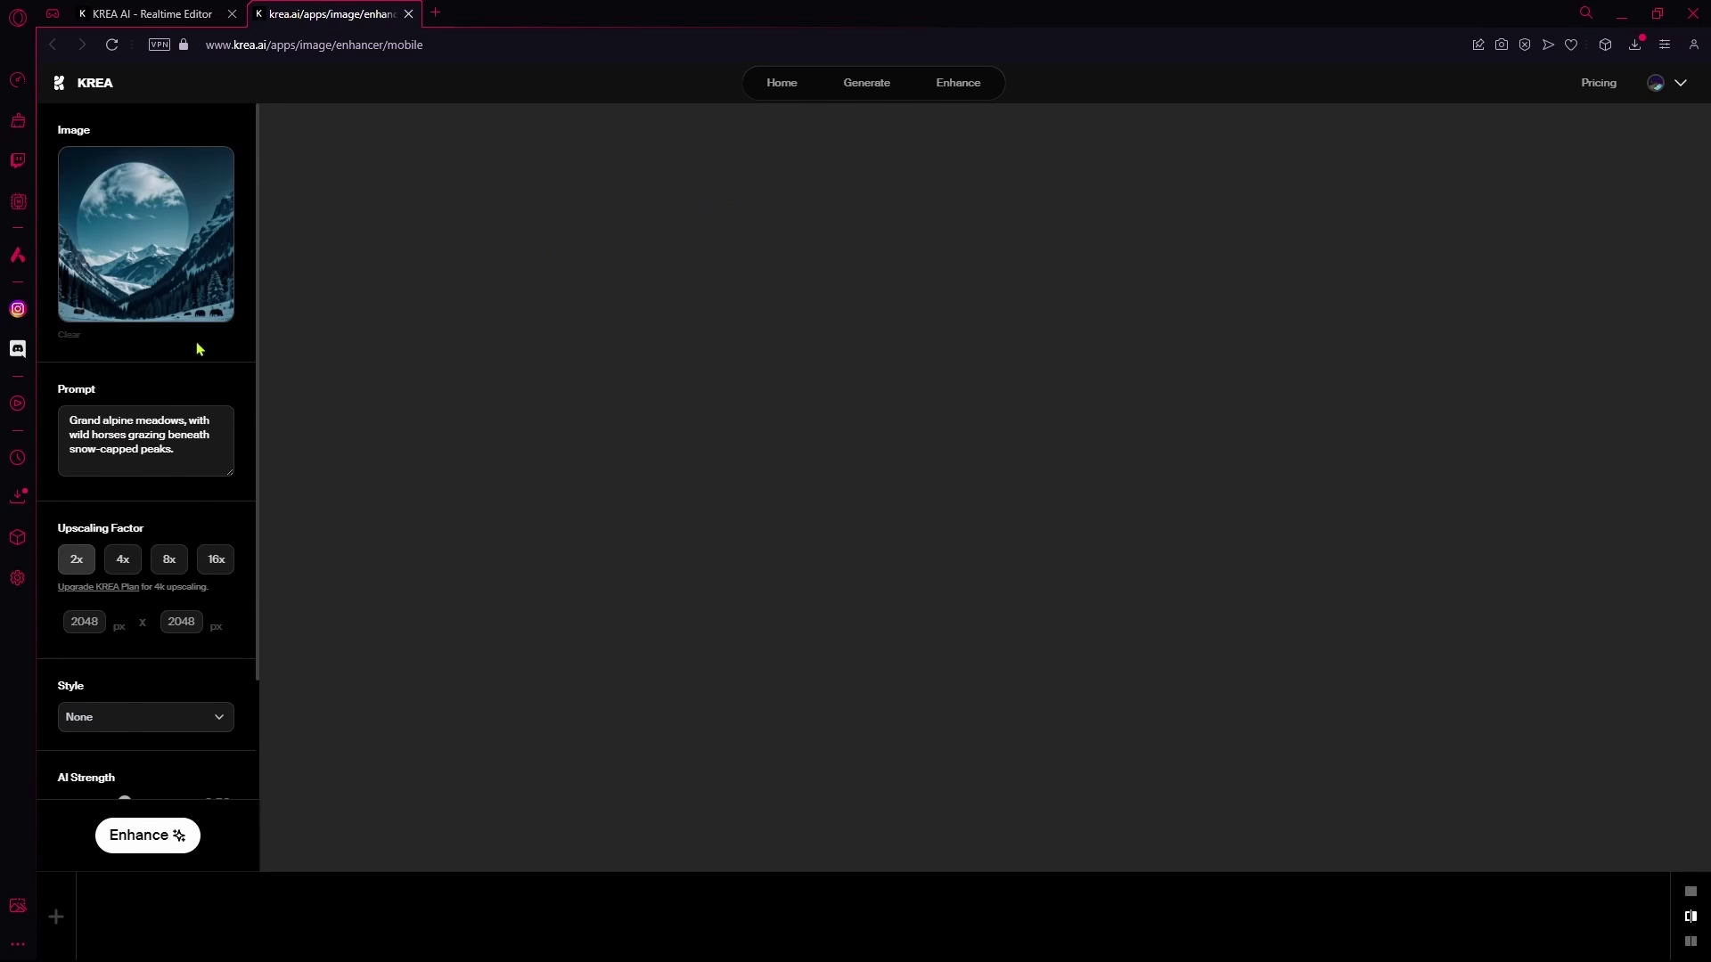
{"action": "scroll", "coordinate": [190, 352], "scroll_direction": "down", "scroll_amount": 1}
{"action": "scroll", "coordinate": [169, 446], "scroll_direction": "up", "scroll_amount": 1}
{"action": "scroll", "coordinate": [205, 561], "scroll_direction": "down", "scroll_amount": 1}
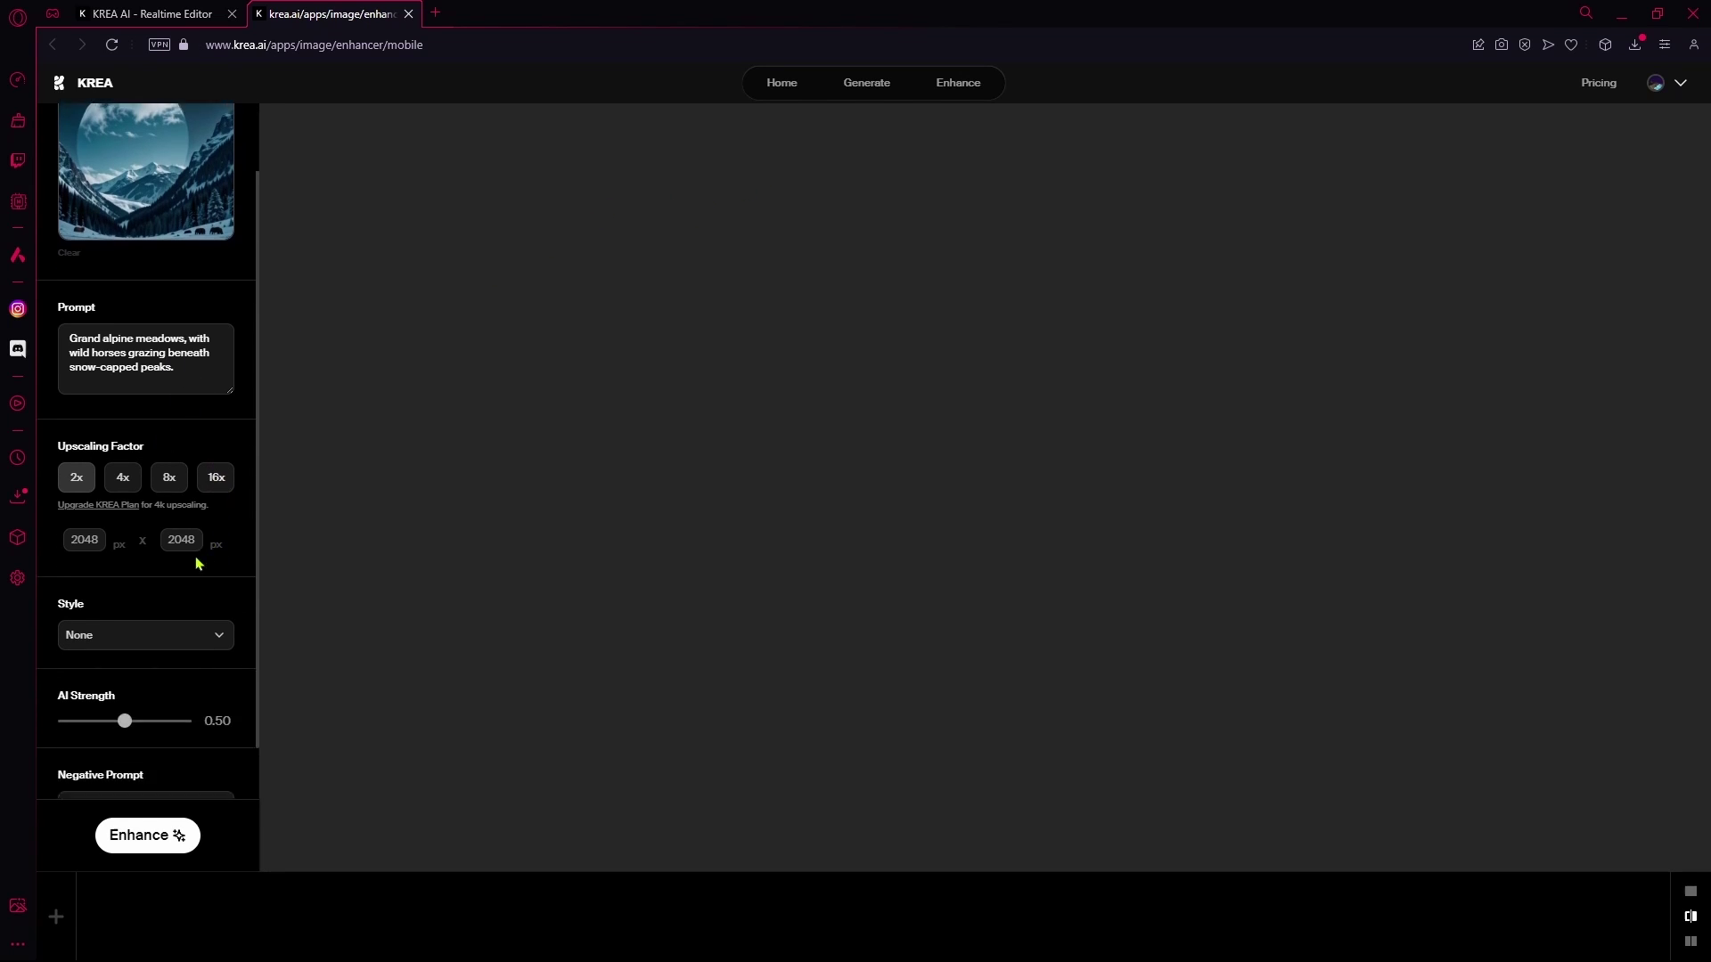
{"action": "scroll", "coordinate": [140, 630], "scroll_direction": "down", "scroll_amount": 1}
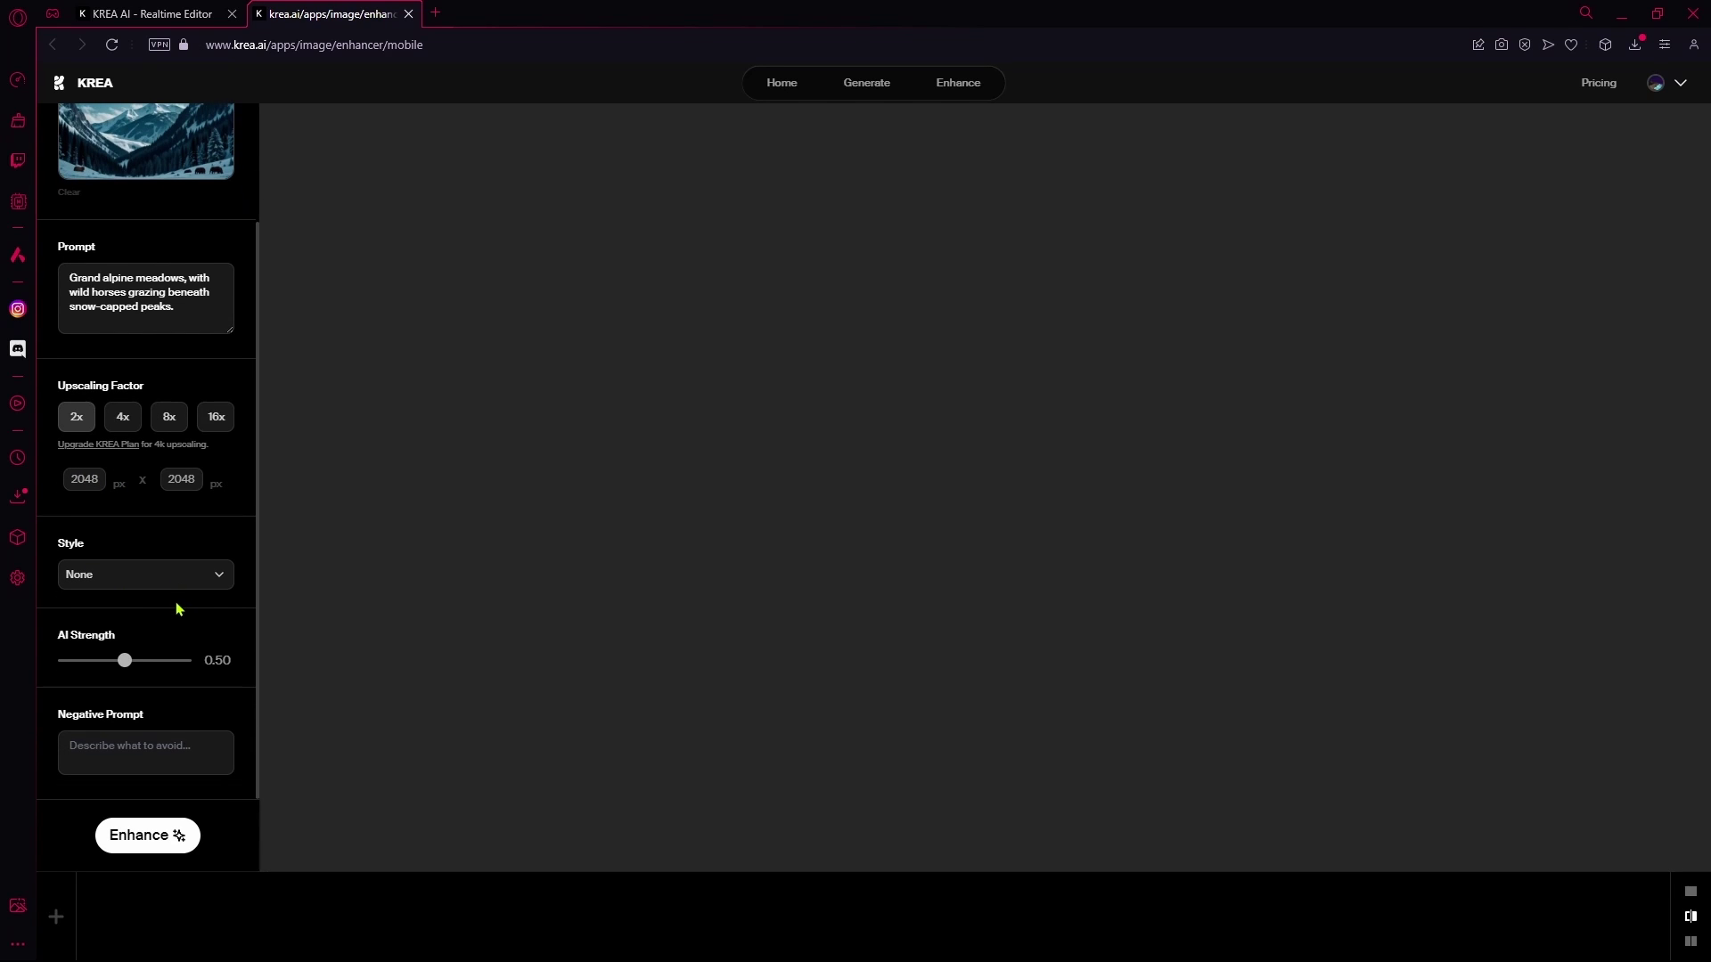